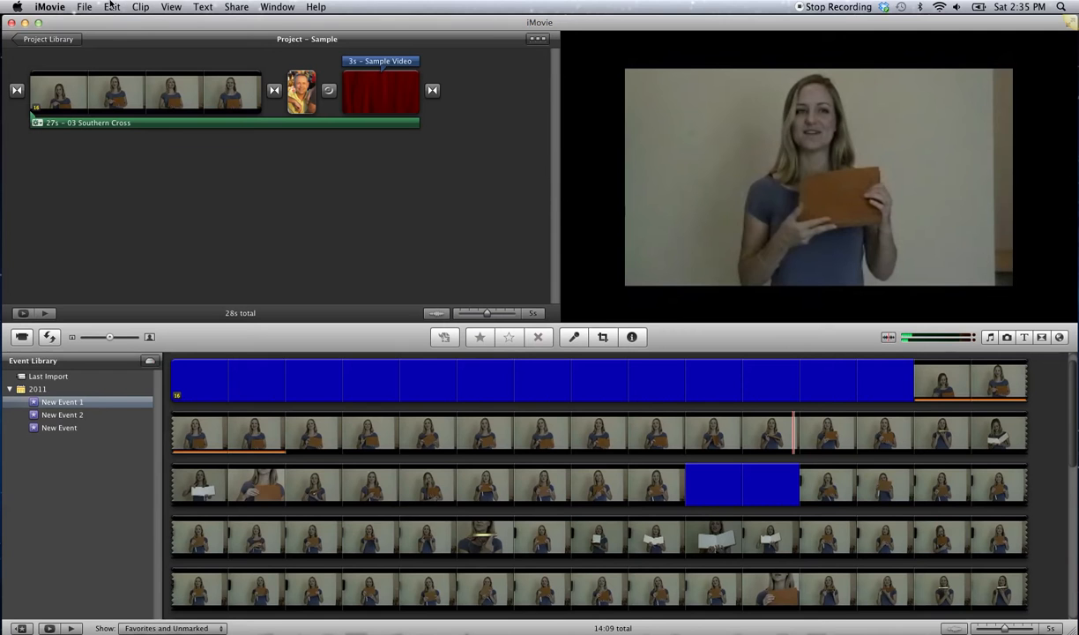
# Create a new widescreen project with no theme and automatic transitions turned off, keeping the name New Project
pyautogui.click(85, 7)
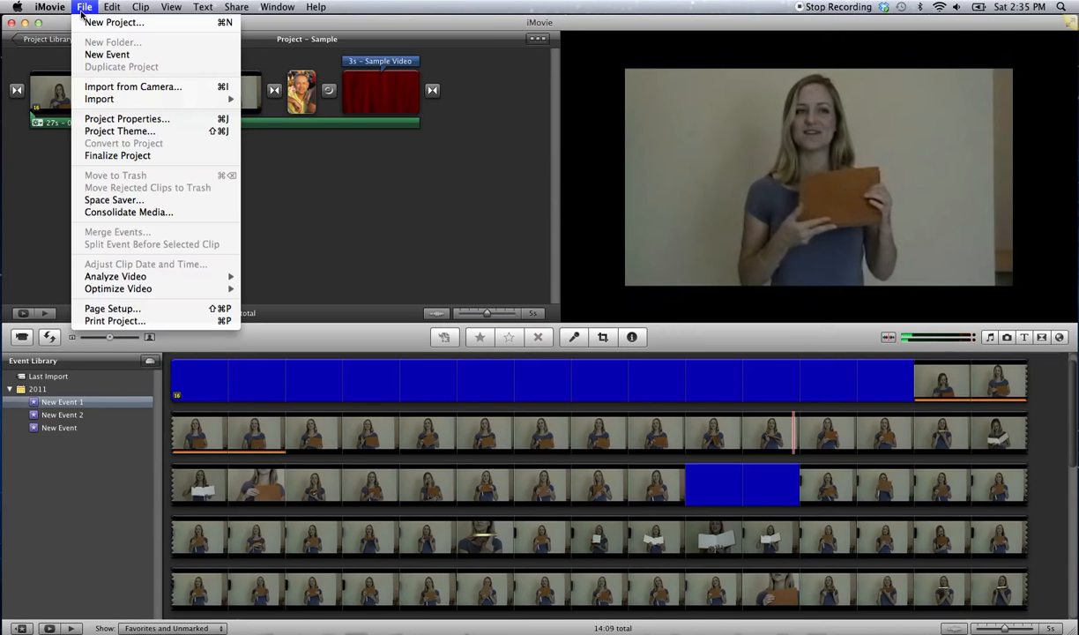
pyautogui.click(95, 23)
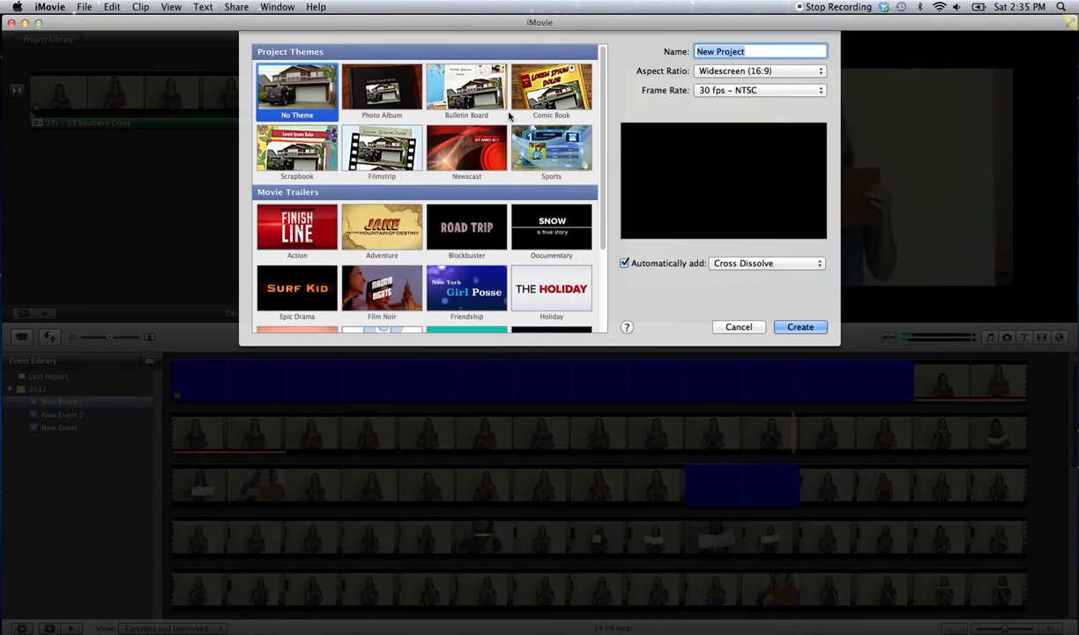
pyautogui.scroll(-5, 450, 139)
pyautogui.scroll(5, 440, 177)
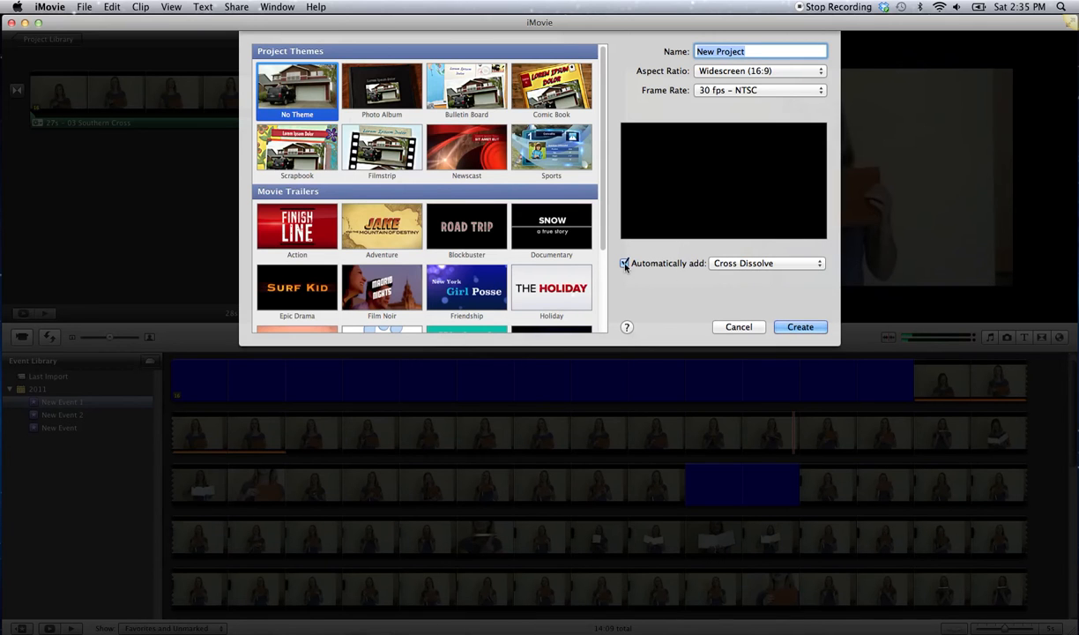
pyautogui.click(623, 262)
pyautogui.click(792, 325)
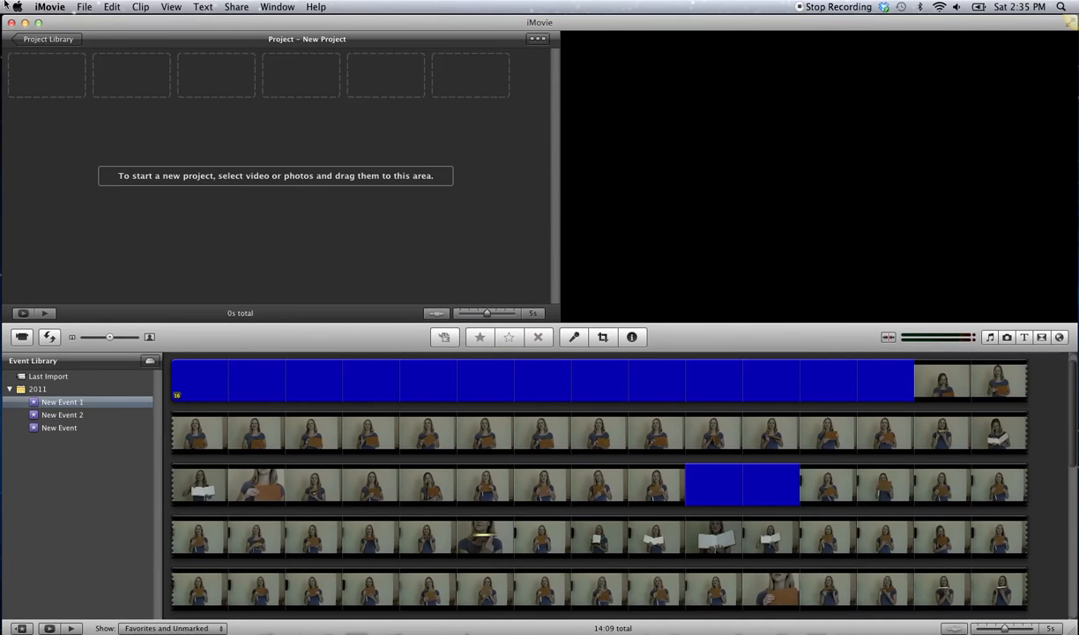
# Create a new event in the Event Library and keep its default name, New Event 8-13-11
pyautogui.click(85, 8)
pyautogui.click(99, 58)
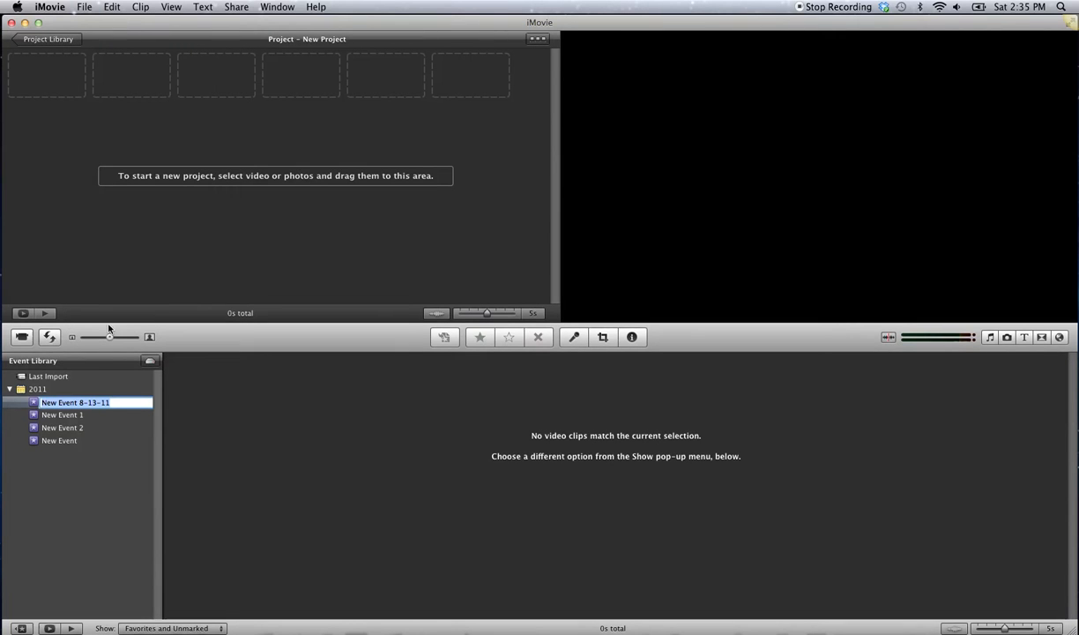
pyautogui.press('Return')
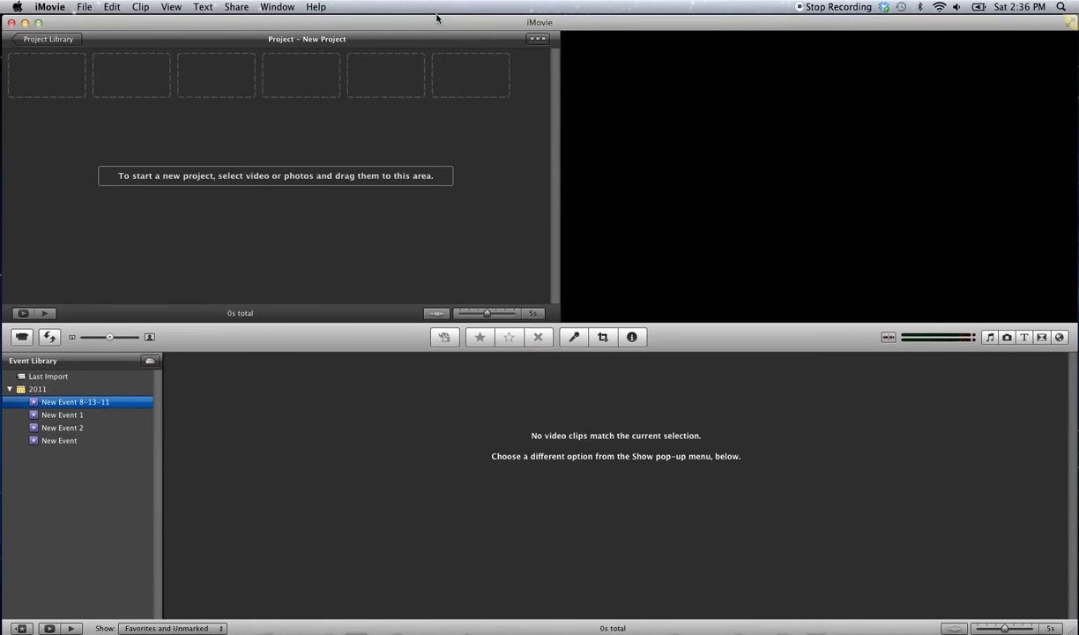
# Import the movie bartik video.mp4 from Downloads into New Event 8-13-11, copying the file and optimizing it at Large - 960x540
pyautogui.click(84, 8)
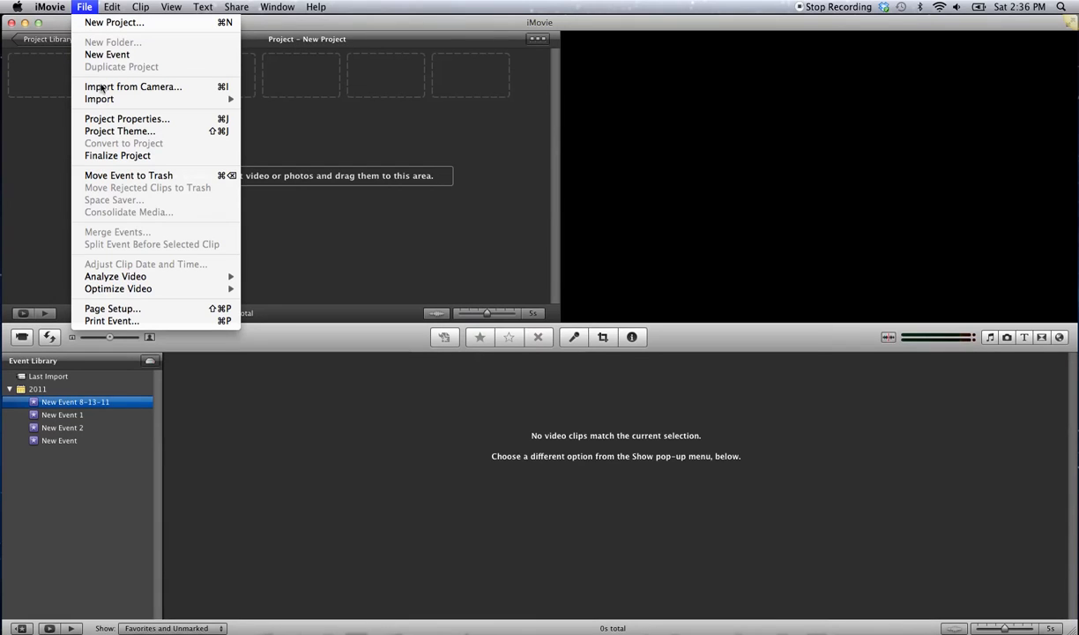
pyautogui.moveTo(113, 98)
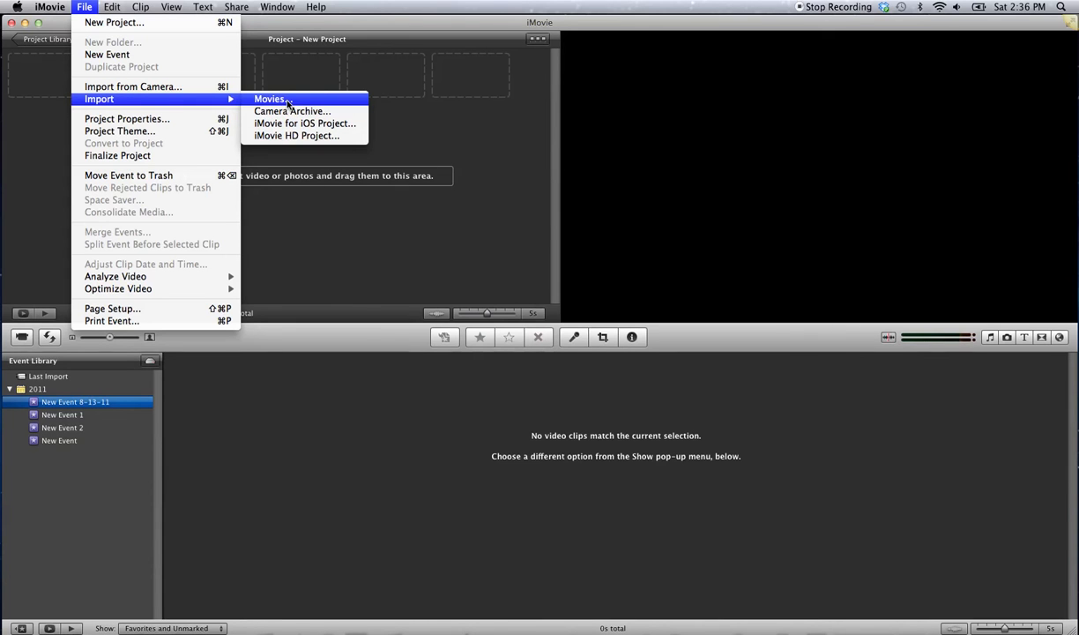
pyautogui.click(287, 102)
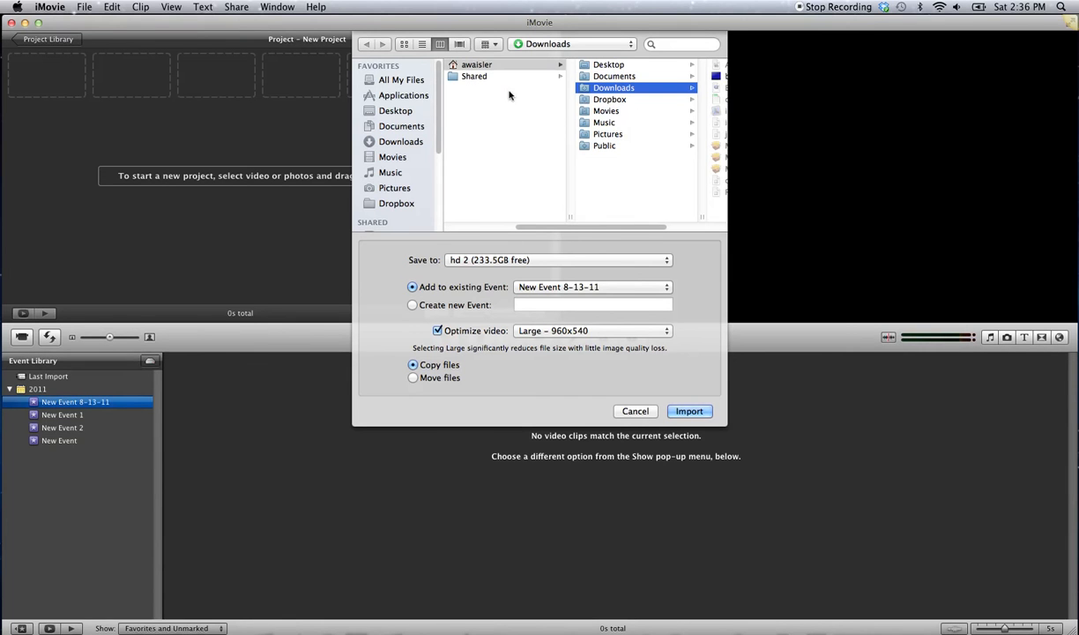
pyautogui.moveTo(627, 229); pyautogui.dragTo(687, 230)
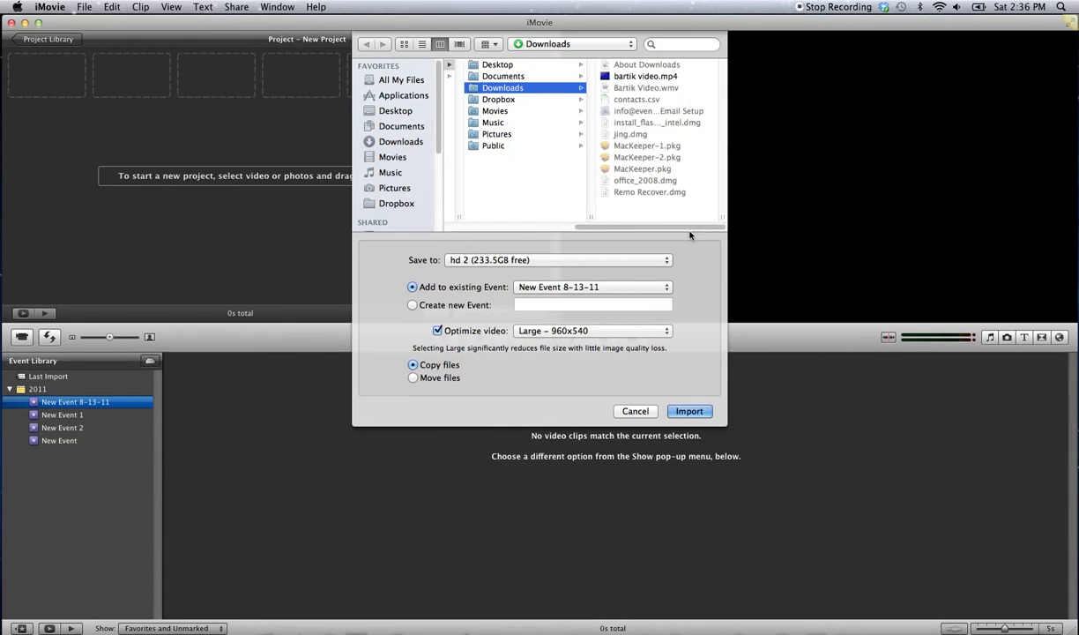
pyautogui.click(650, 77)
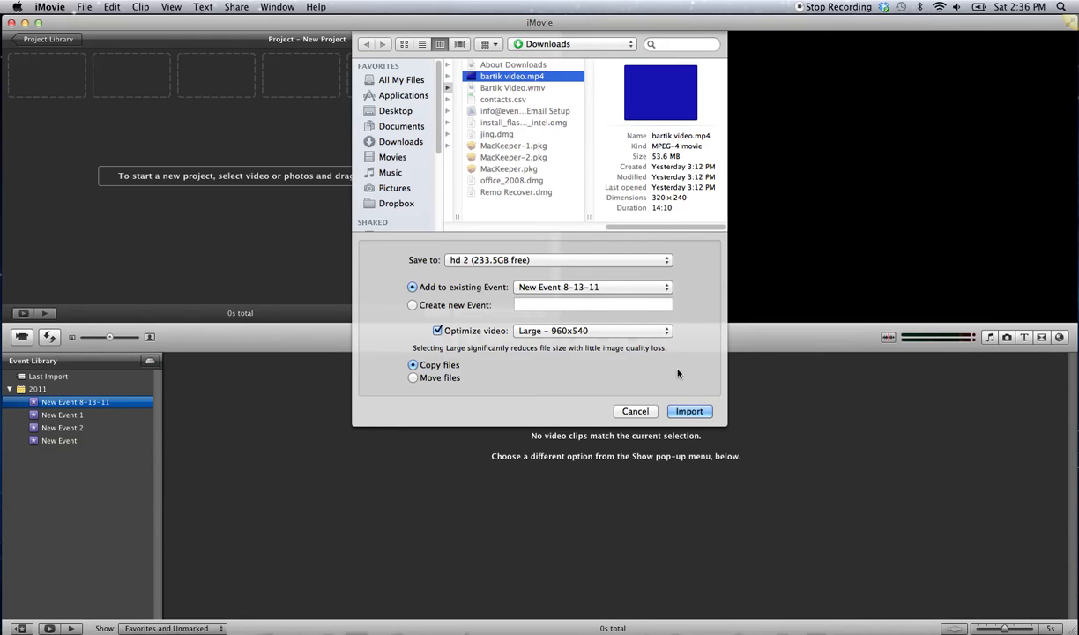
pyautogui.click(689, 409)
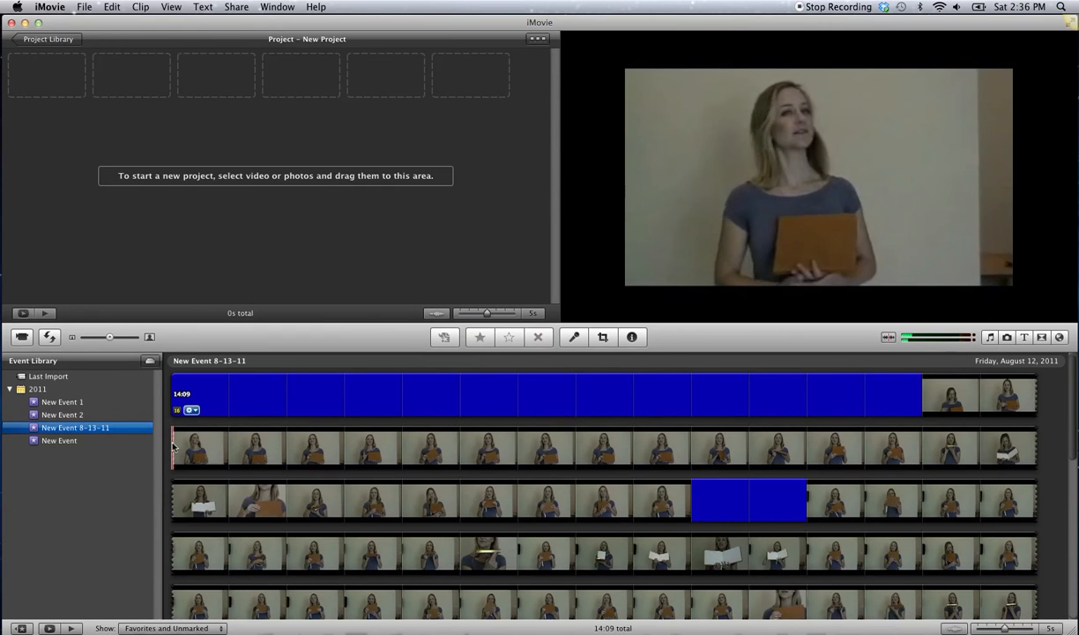
# Add a segment of about 19.7 s from the start of the event's second filmstrip row to the empty project
pyautogui.moveTo(172, 447); pyautogui.dragTo(51, 82)
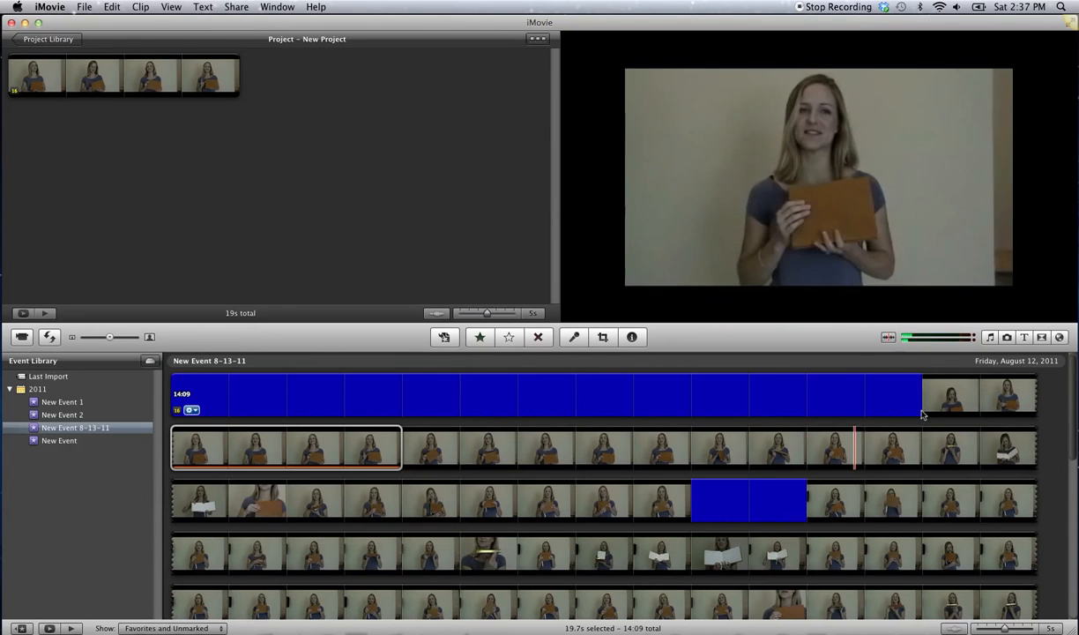
# Find the song Southern Cross by Crosby, Stills & Nash in the iTunes library and attach it to the project clip as audio
pyautogui.click(990, 338)
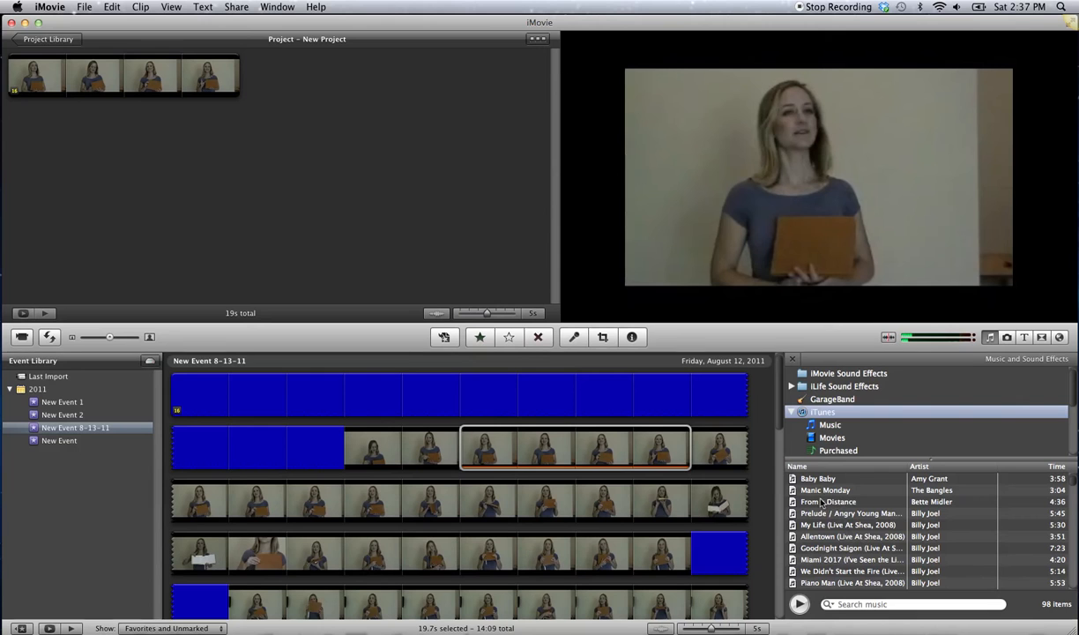
pyautogui.scroll(-5, 861, 561)
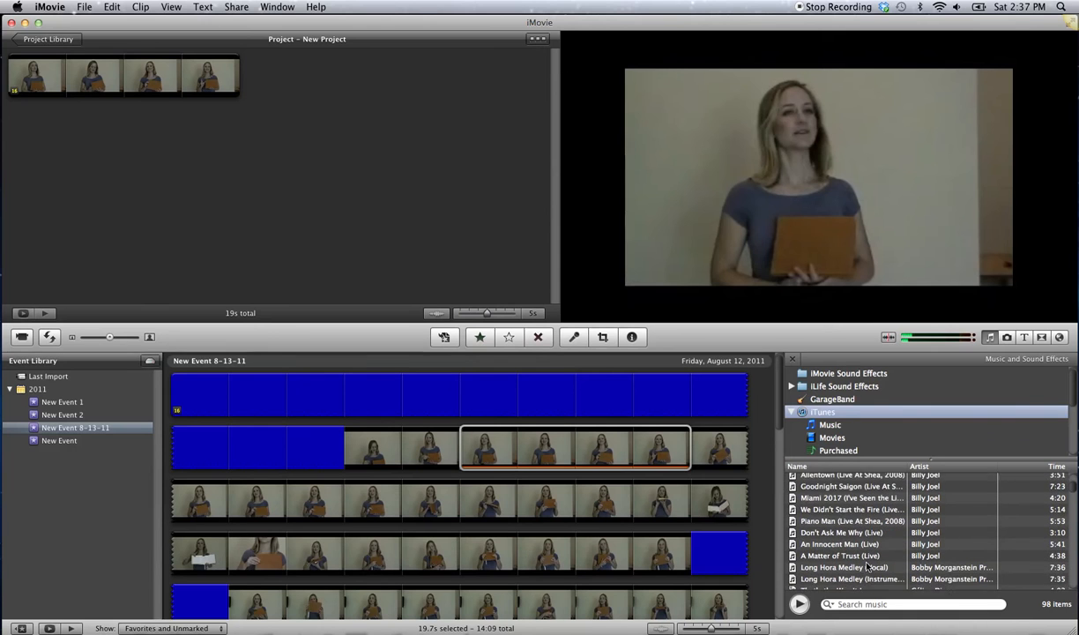
pyautogui.scroll(-4, 863, 571)
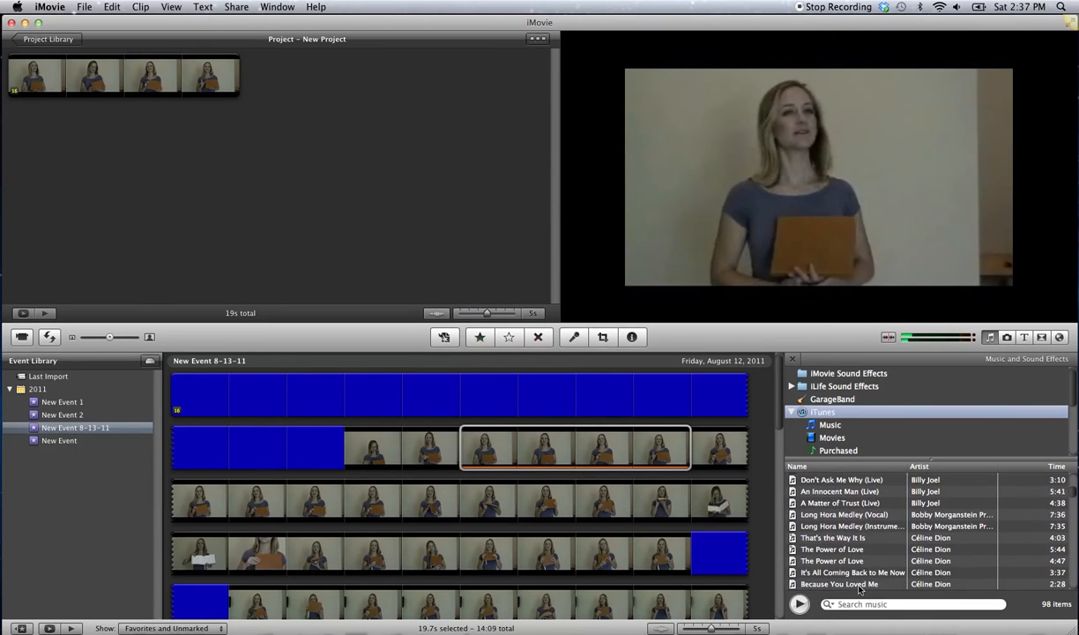
pyautogui.scroll(-5, 858, 564)
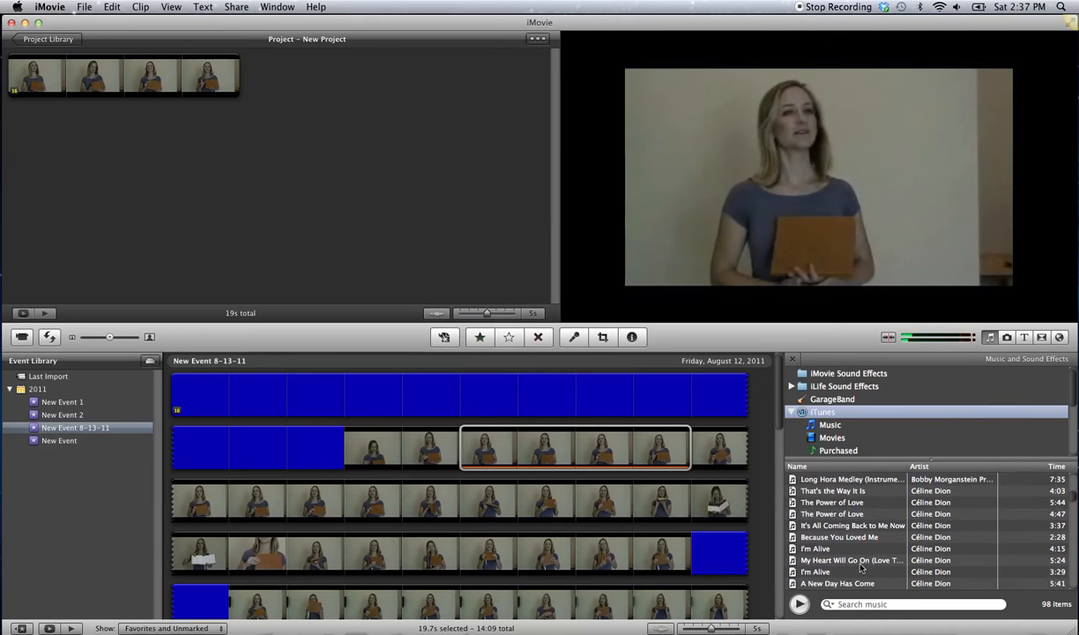
pyautogui.scroll(5, 859, 567)
pyautogui.scroll(-4, 859, 564)
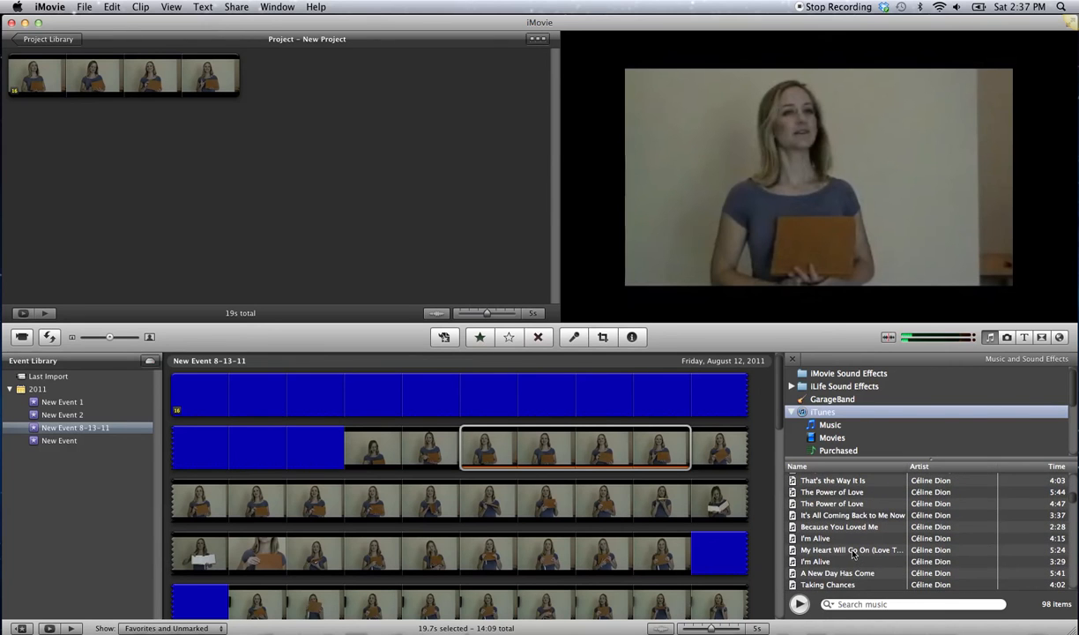
pyautogui.moveTo(859, 552); pyautogui.dragTo(830, 562)
pyautogui.scroll(-5, 835, 568)
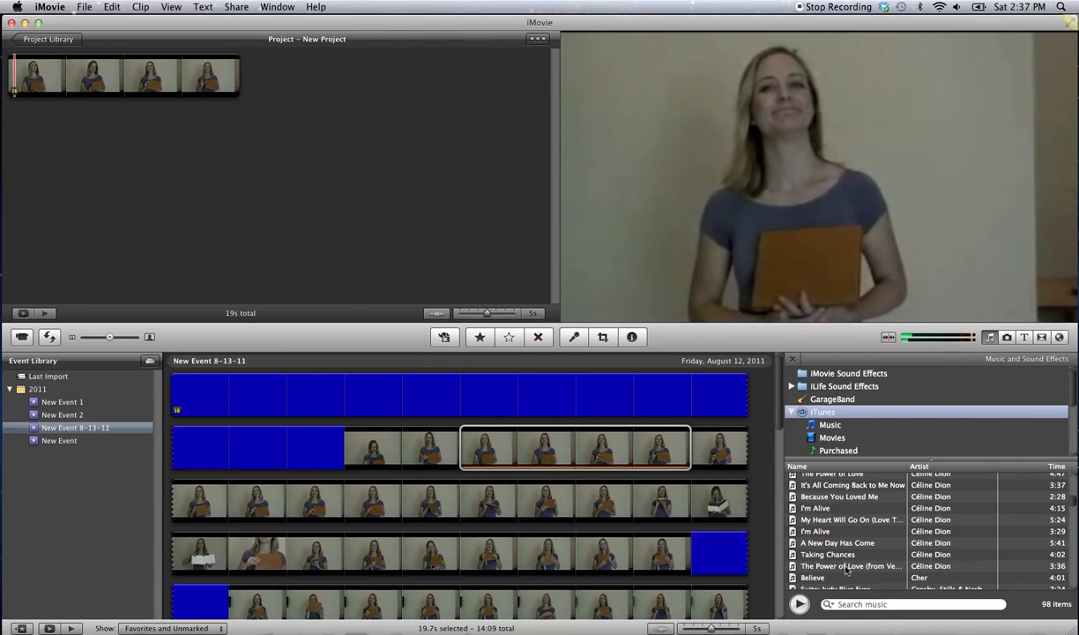
pyautogui.scroll(-1, 844, 564)
pyautogui.moveTo(846, 531); pyautogui.dragTo(11, 91)
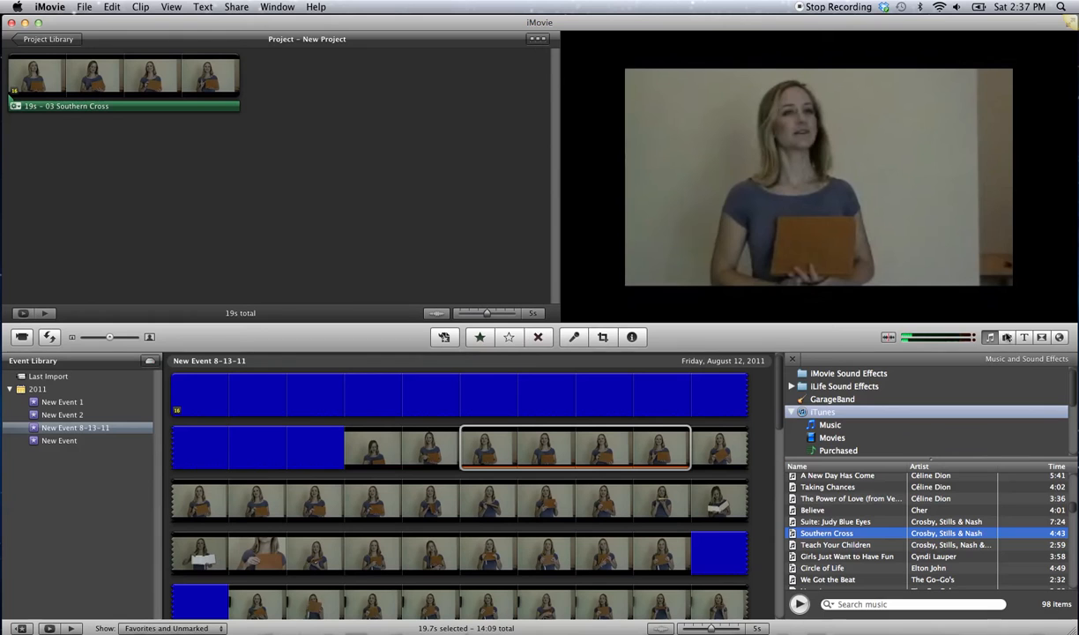
# Add the close-up portrait photo from the iPhoto library to the project after the video clip
pyautogui.click(1007, 337)
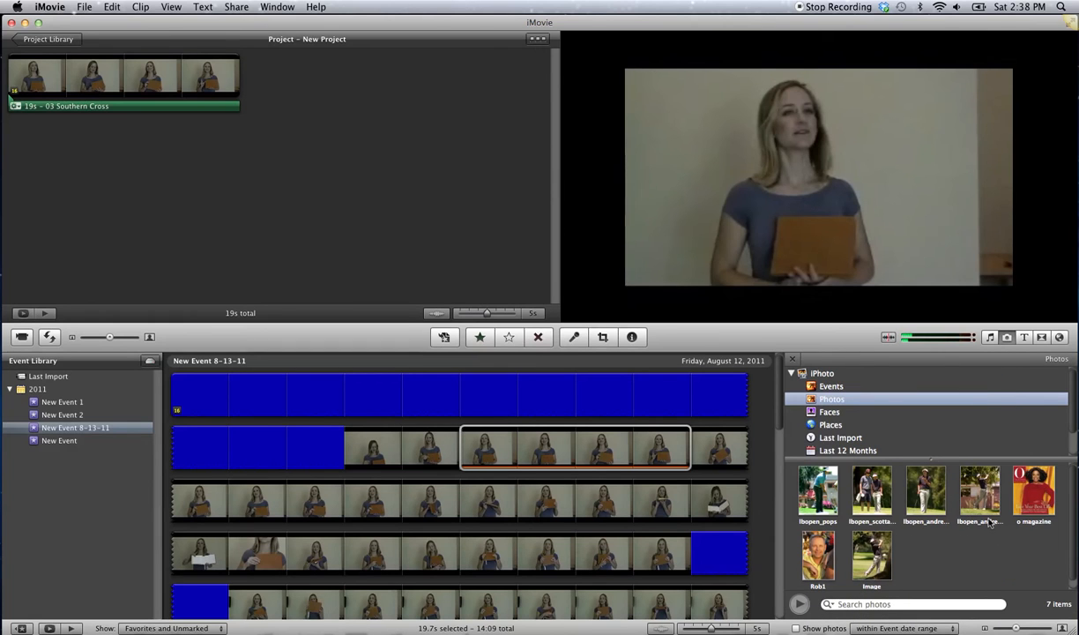
pyautogui.moveTo(818, 555); pyautogui.dragTo(311, 107)
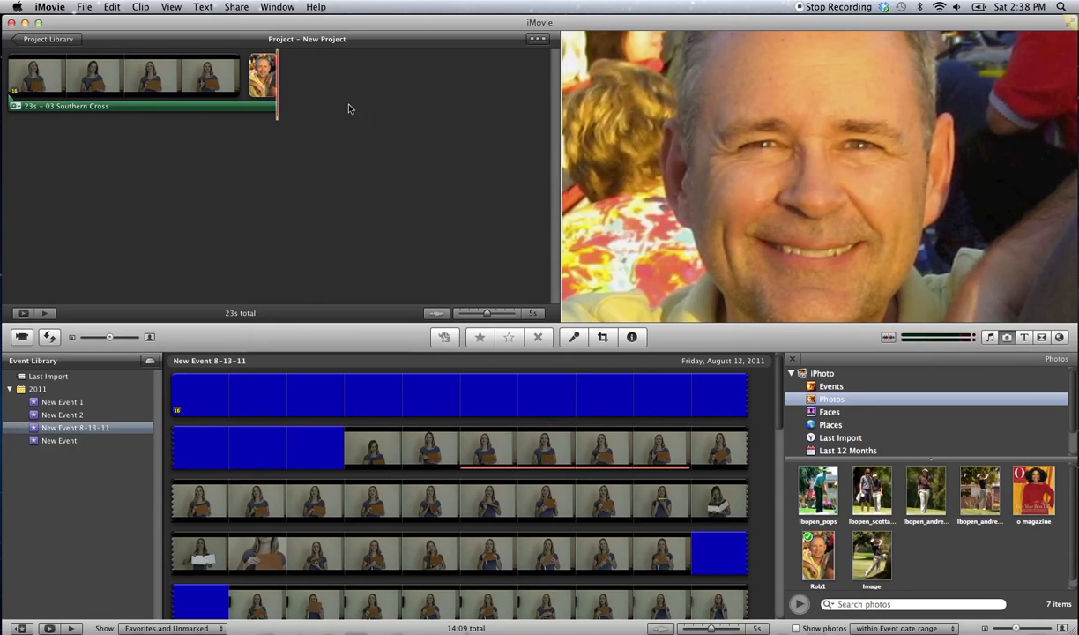
# Insert a Four Corners title with the Curtain background at the beginning of the project
pyautogui.click(1024, 339)
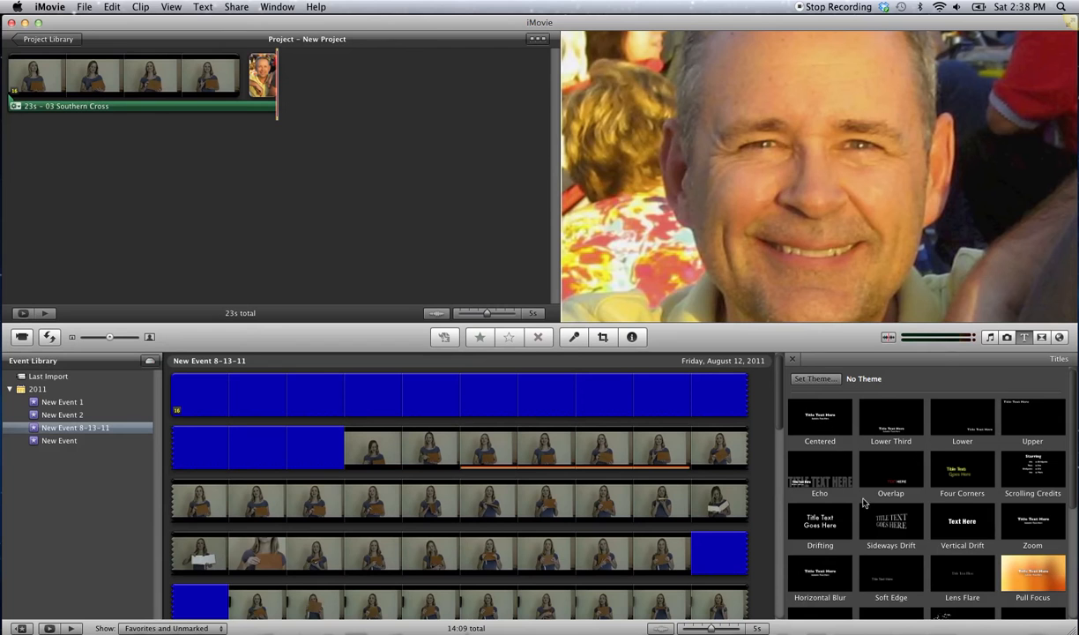
pyautogui.moveTo(965, 469); pyautogui.dragTo(3, 81)
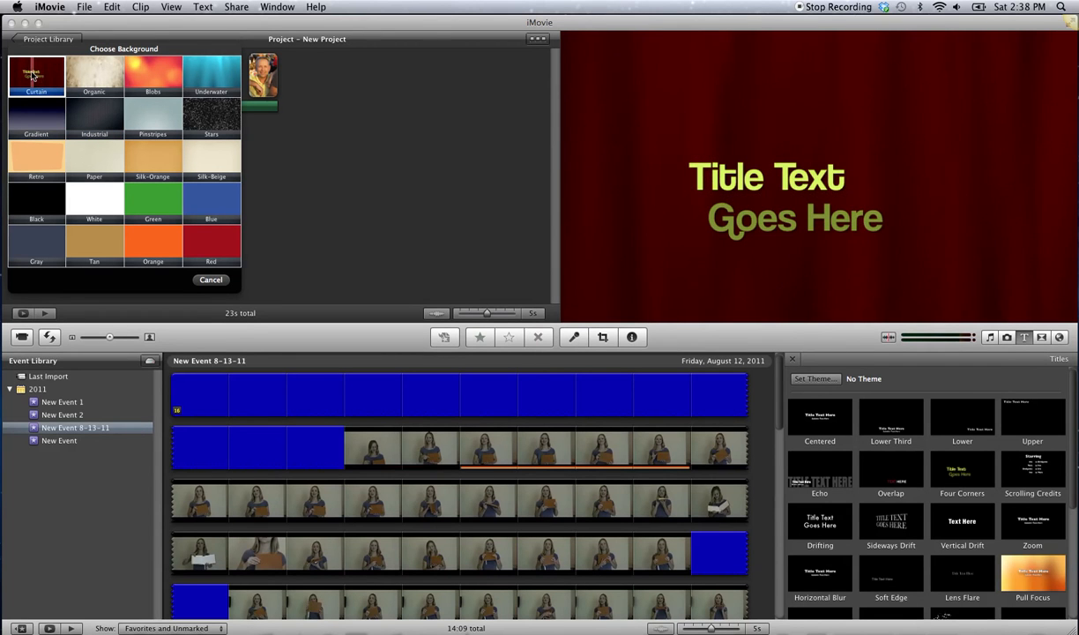
pyautogui.click(32, 74)
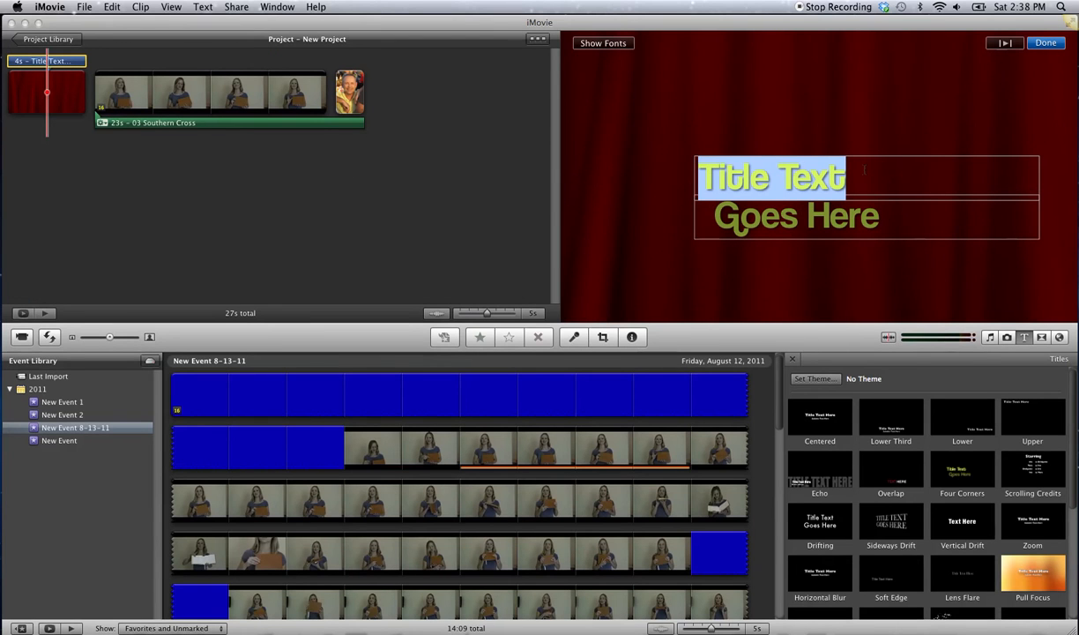
# Set the opening title's first line to Sample and its second line to Video, and finish editing the title
pyautogui.write('Sm')
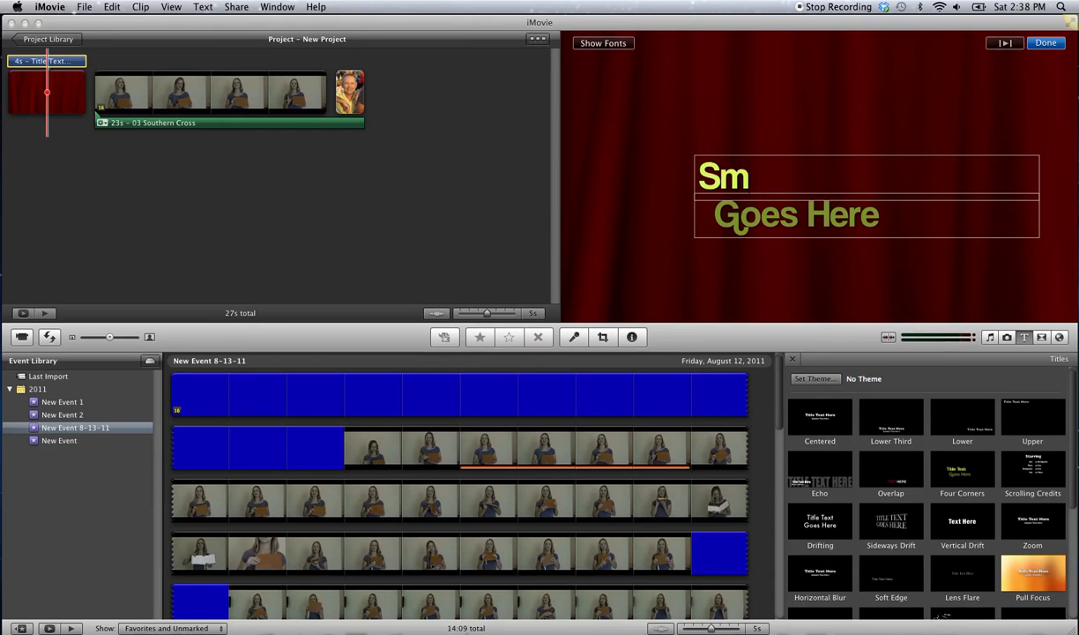
pyautogui.press('BackSpace')
pyautogui.write('ample')
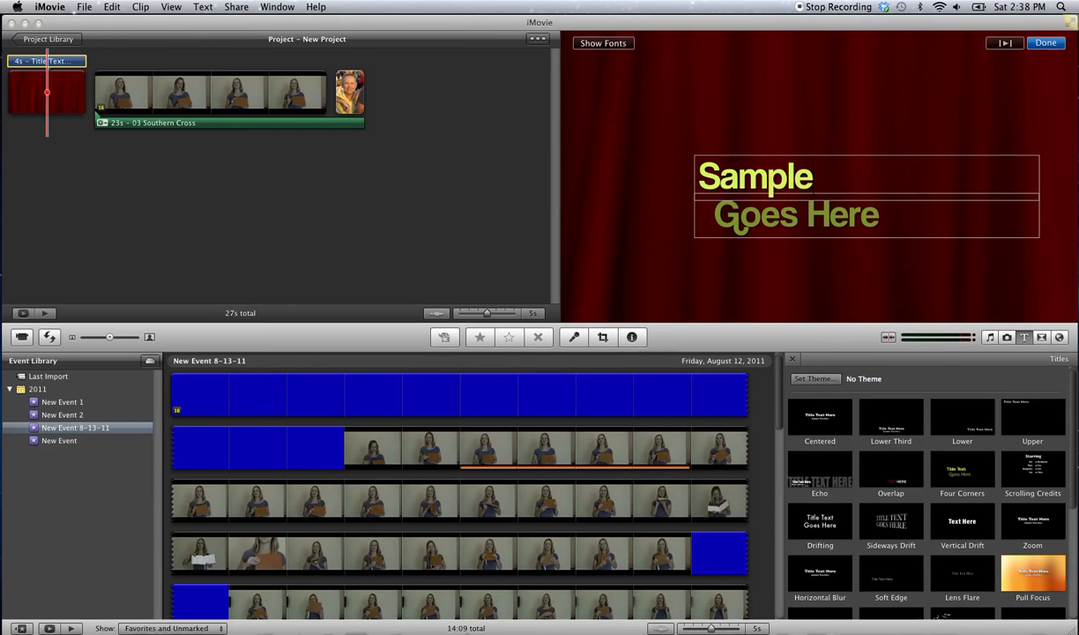
pyautogui.click(811, 202)
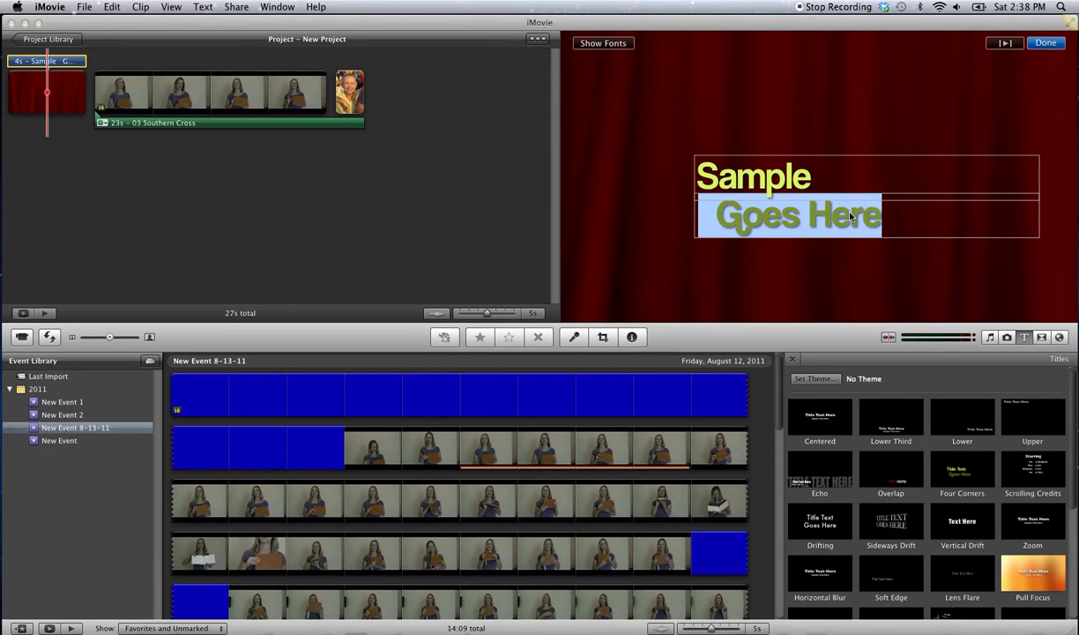
pyautogui.write('Video')
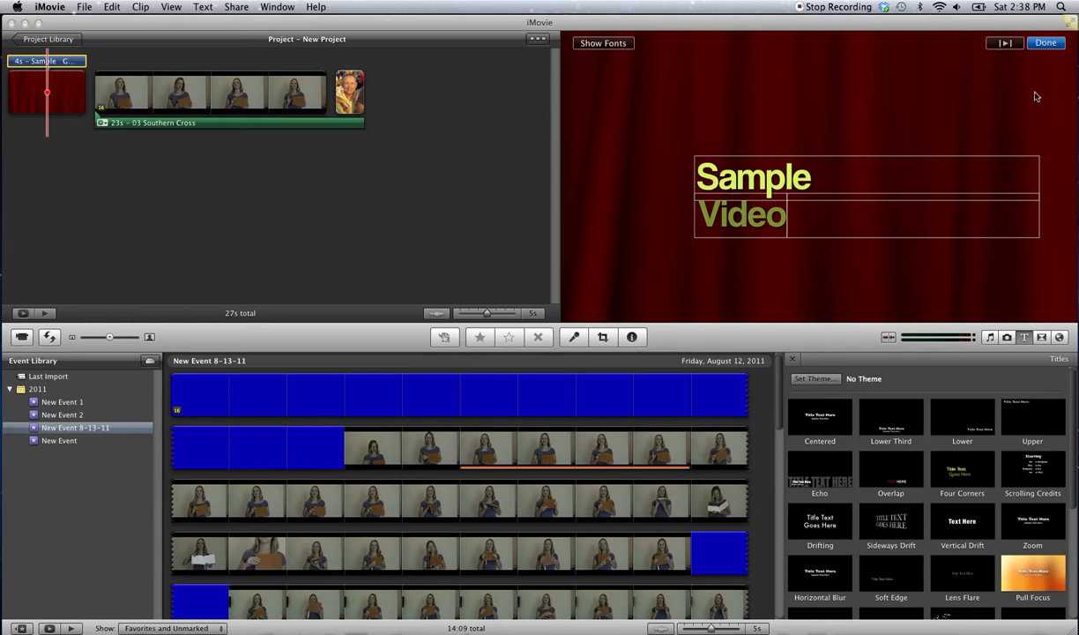
pyautogui.click(1045, 43)
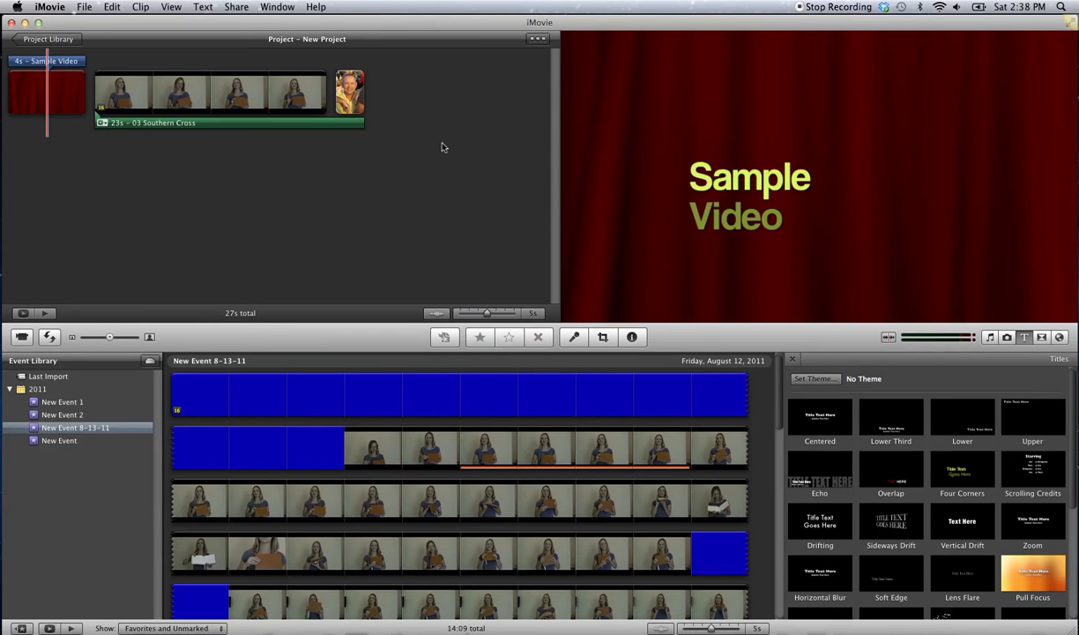
# Move the Southern Cross audio to start with the opening title, extend it to the end of the photo, and preview the beginning
pyautogui.moveTo(117, 125); pyautogui.dragTo(37, 123)
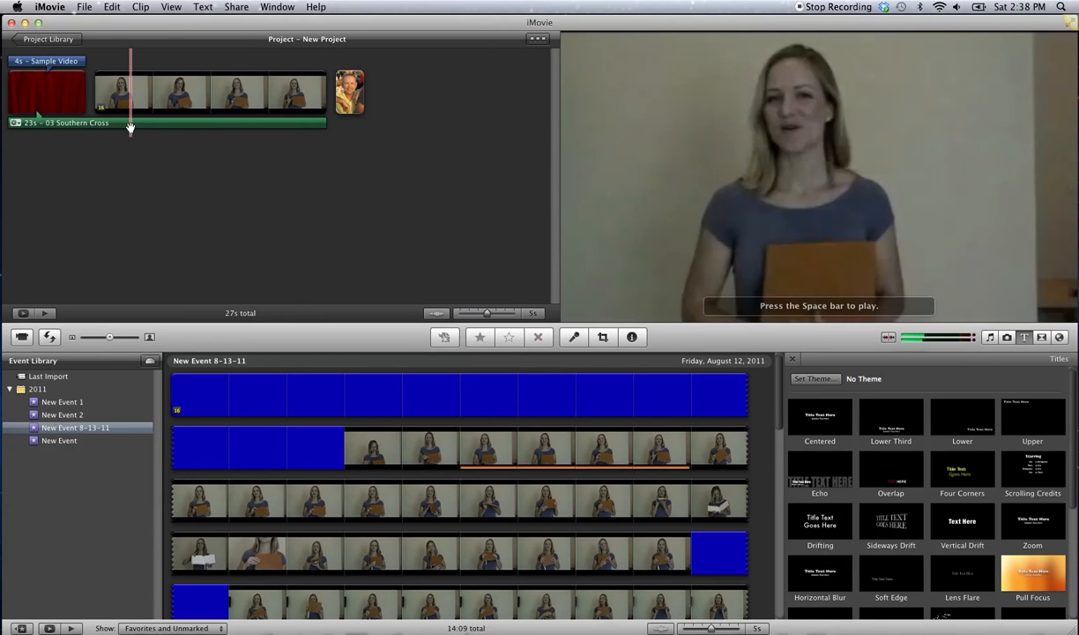
pyautogui.moveTo(325, 124); pyautogui.dragTo(381, 127)
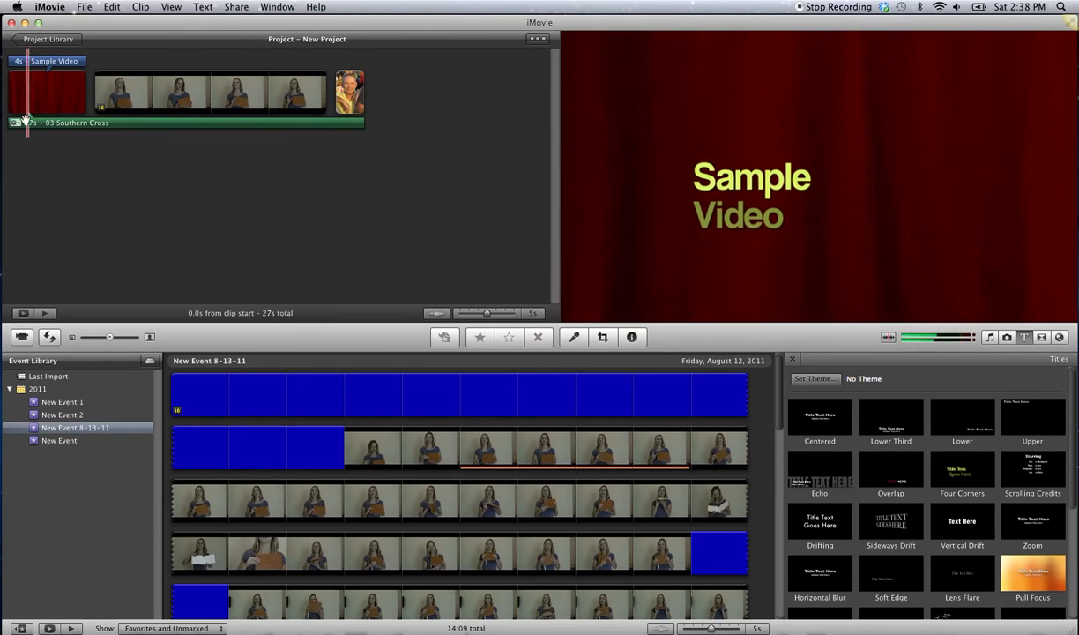
pyautogui.press('space')
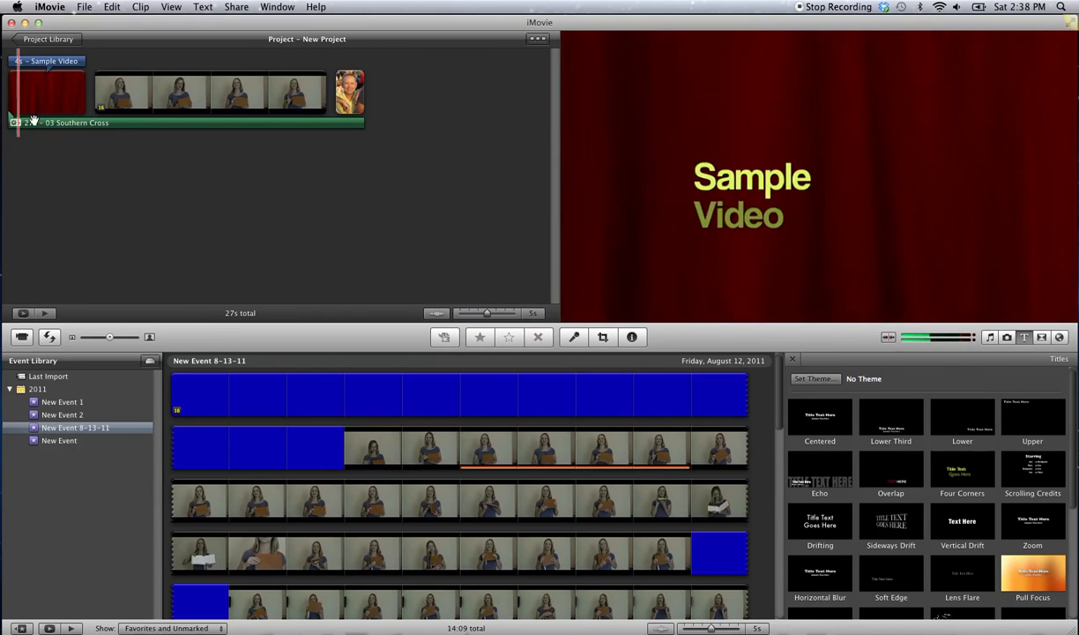
pyautogui.click(105, 97)
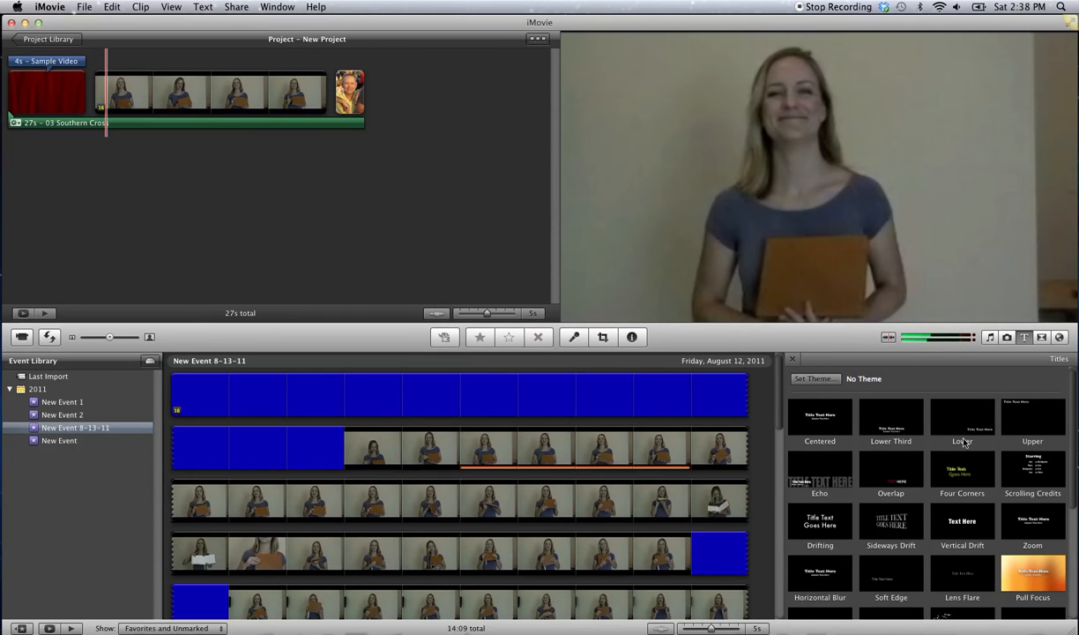
# Add a Ripple transition between the opening title and the video clip, and a Cross Dissolve between the clip and the photo
pyautogui.click(1043, 338)
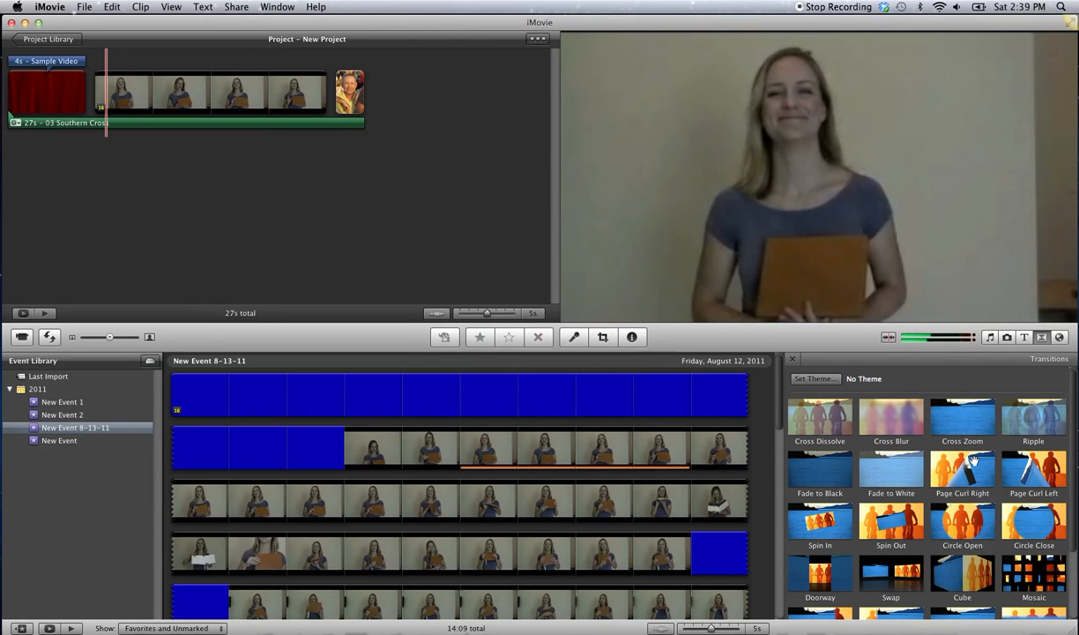
pyautogui.moveTo(1052, 427); pyautogui.dragTo(95, 97)
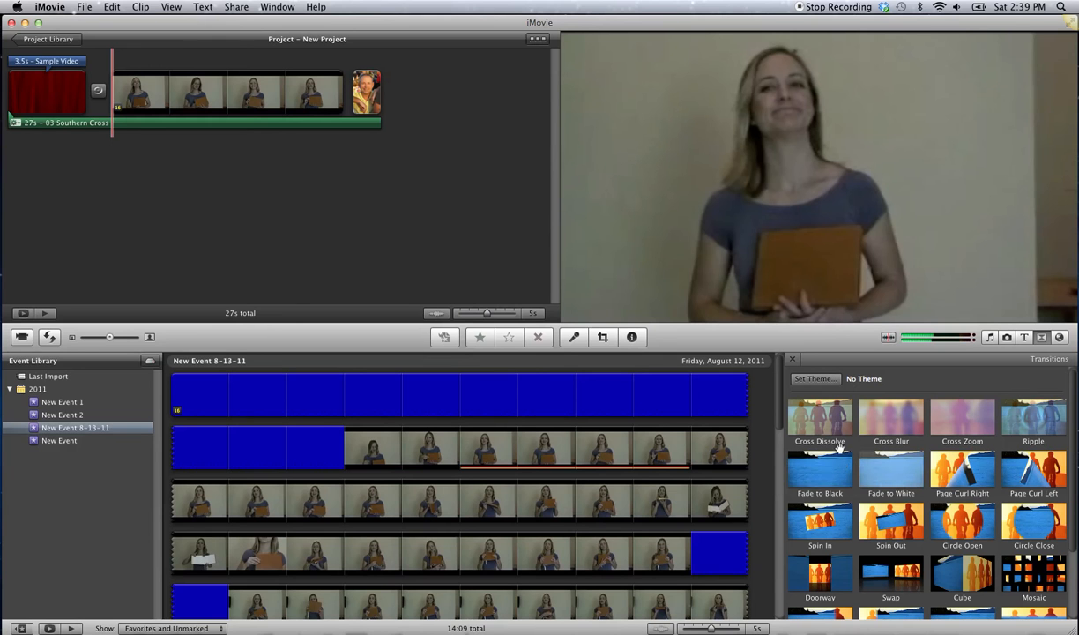
pyautogui.moveTo(798, 412)
pyautogui.mouseDown()
pyautogui.moveTo(727, 375)
pyautogui.moveTo(325, 96)
pyautogui.moveTo(348, 101)
pyautogui.mouseUp()
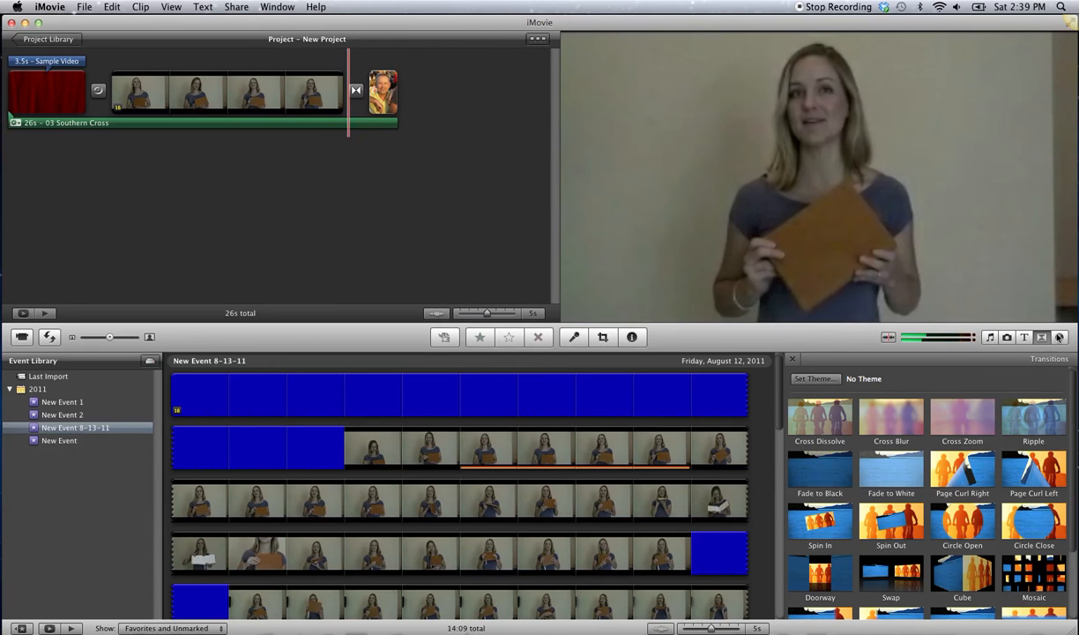
# Look through the available maps, backgrounds and animatics
pyautogui.click(1058, 336)
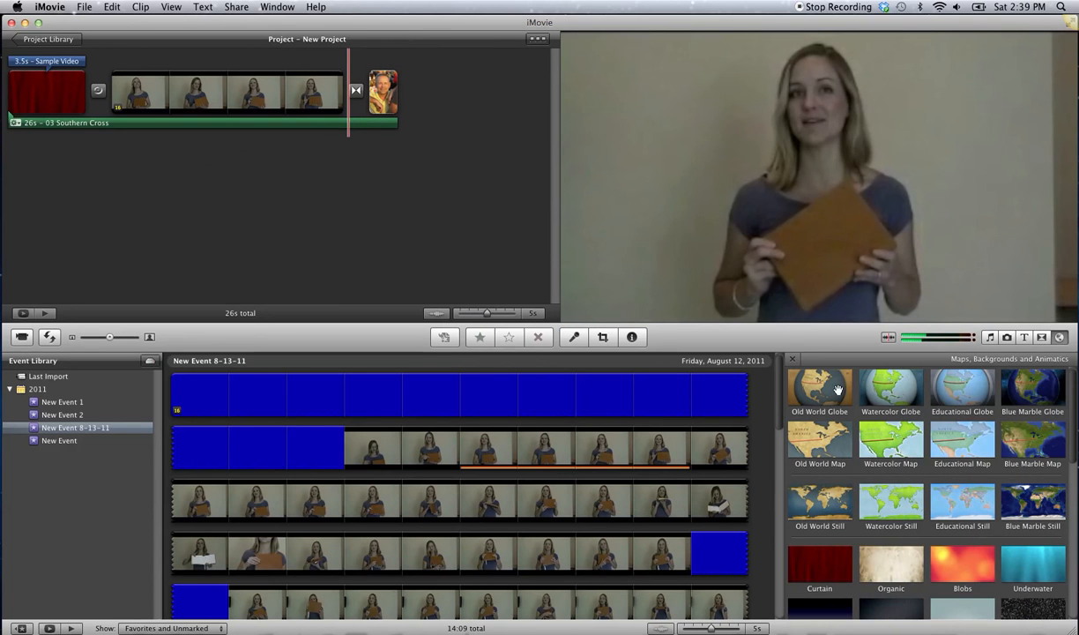
pyautogui.scroll(-10, 1004, 440)
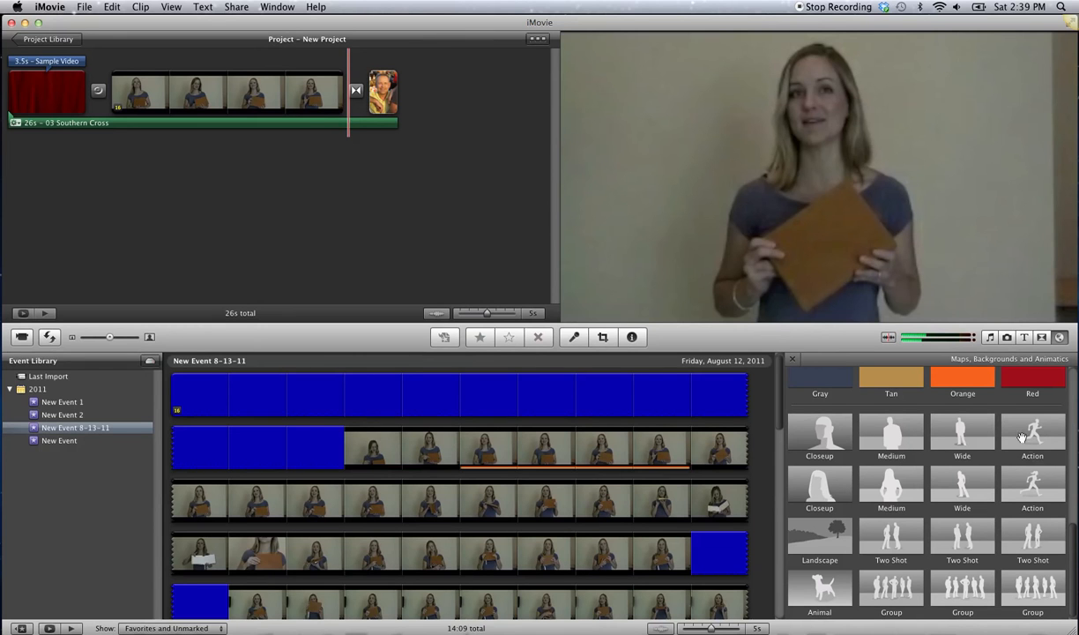
pyautogui.scroll(10, 969, 450)
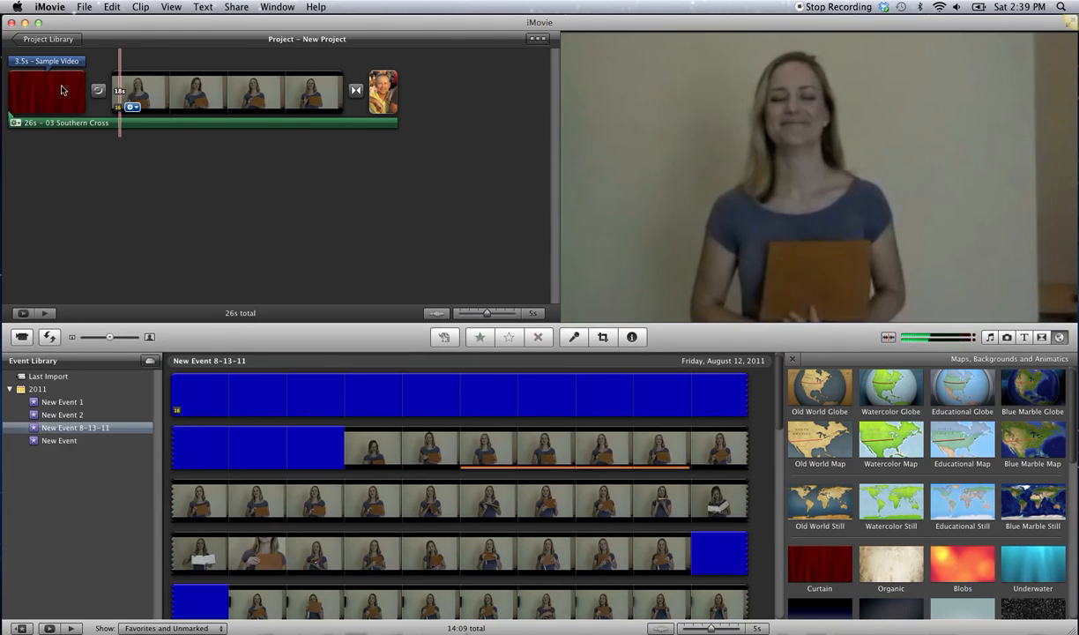
pyautogui.click(86, 10)
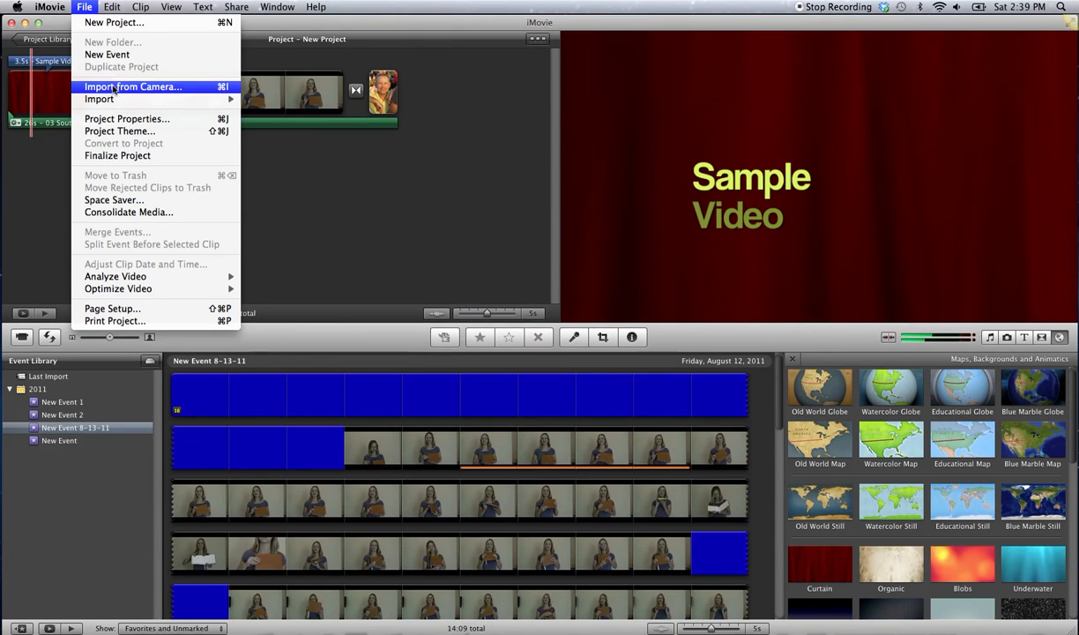
pyautogui.moveTo(111, 101)
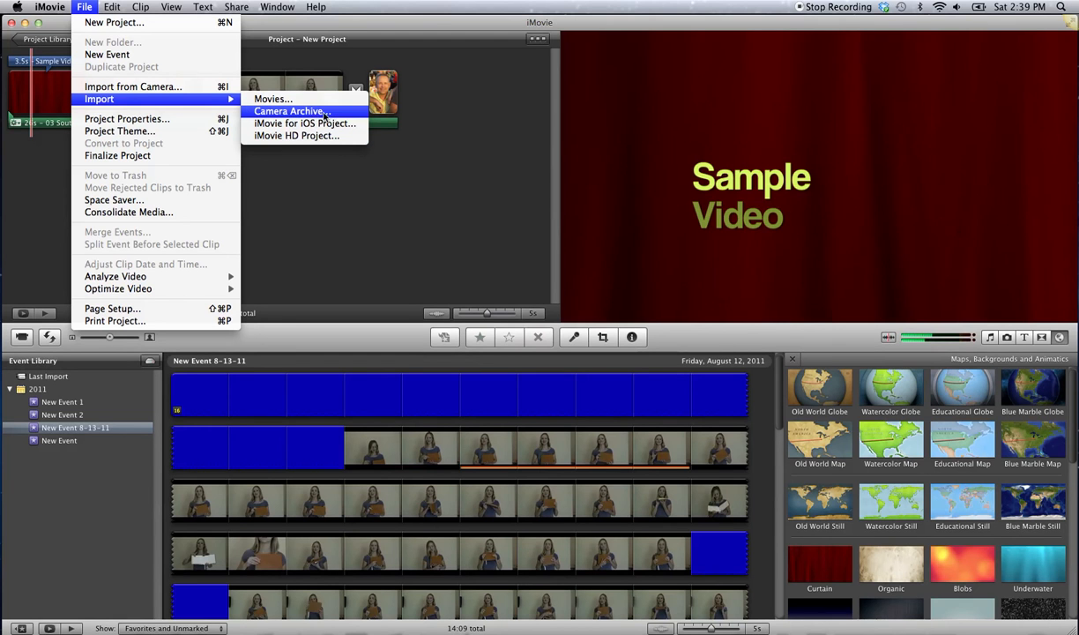
pyautogui.click(390, 130)
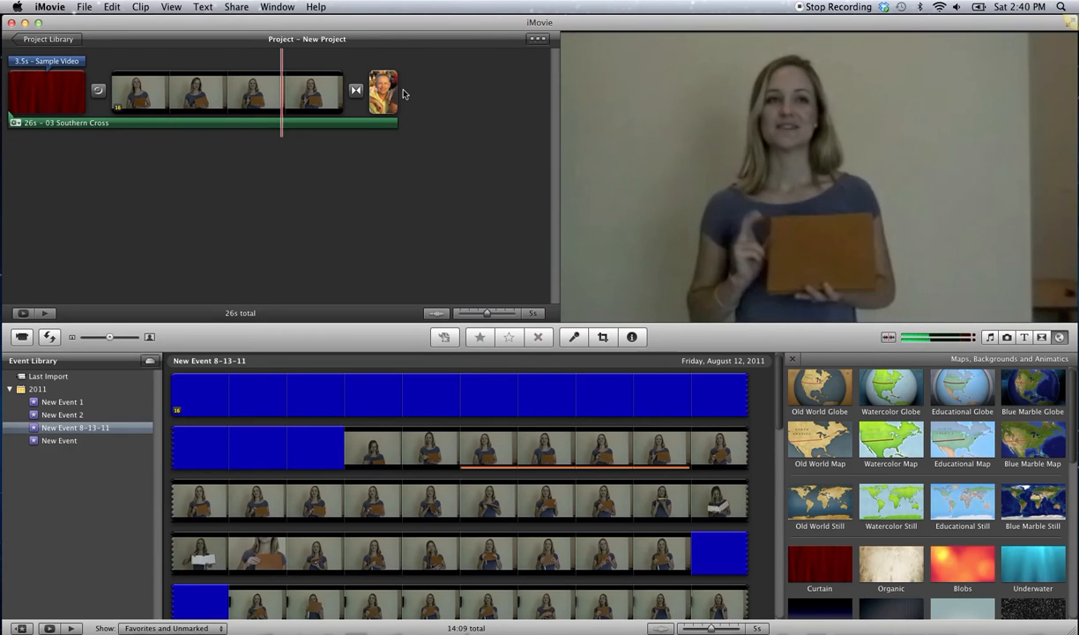
pyautogui.click(140, 7)
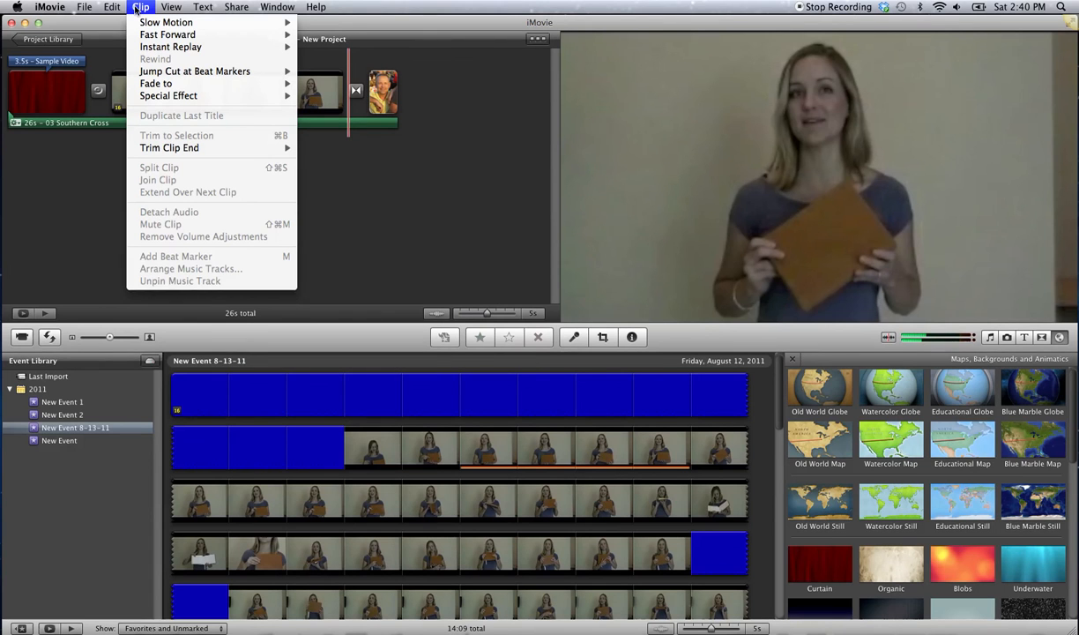
pyautogui.moveTo(112, 7)
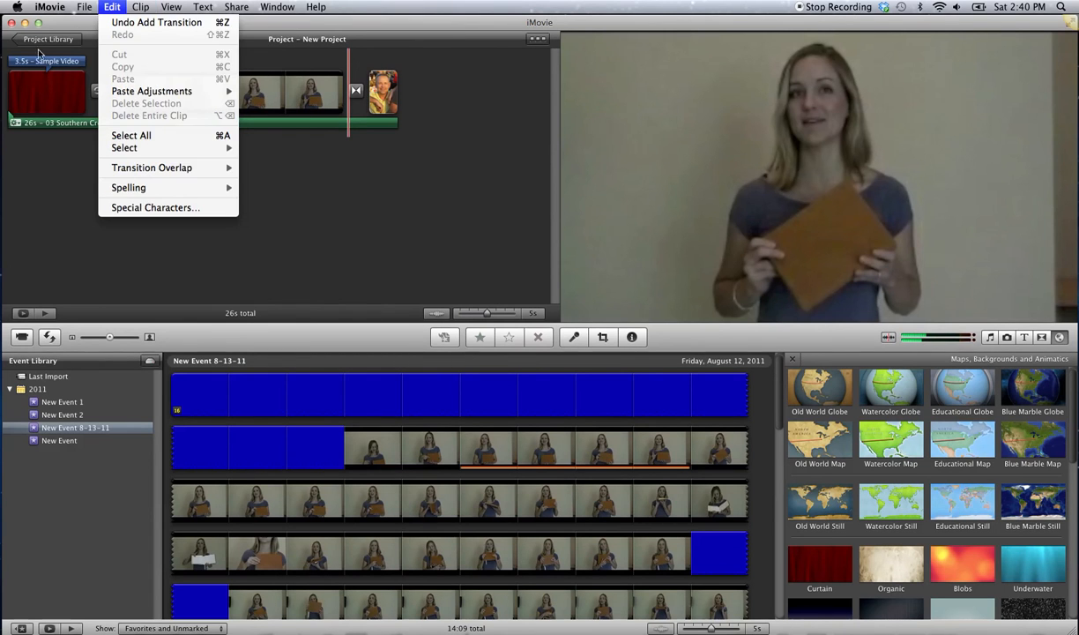
pyautogui.click(31, 80)
pyautogui.click(37, 81)
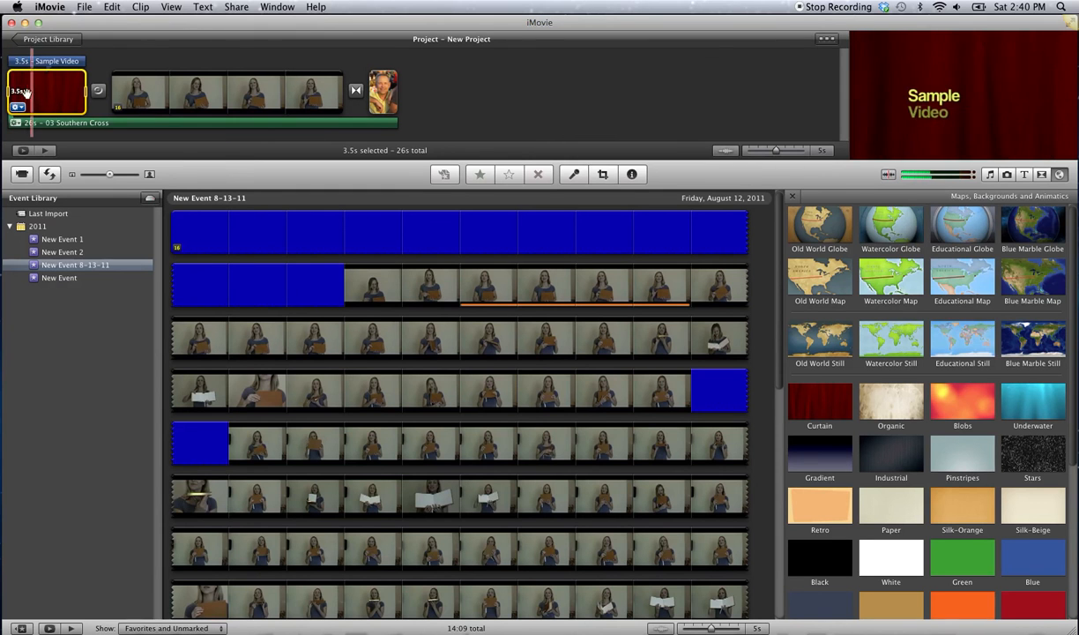
pyautogui.click(84, 7)
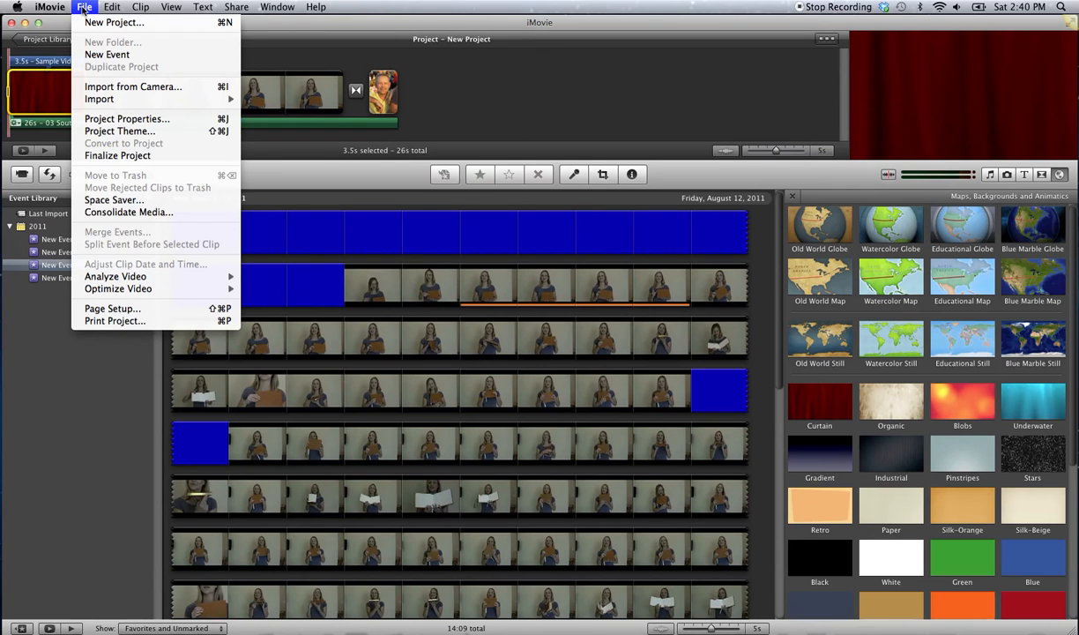
pyautogui.moveTo(114, 7)
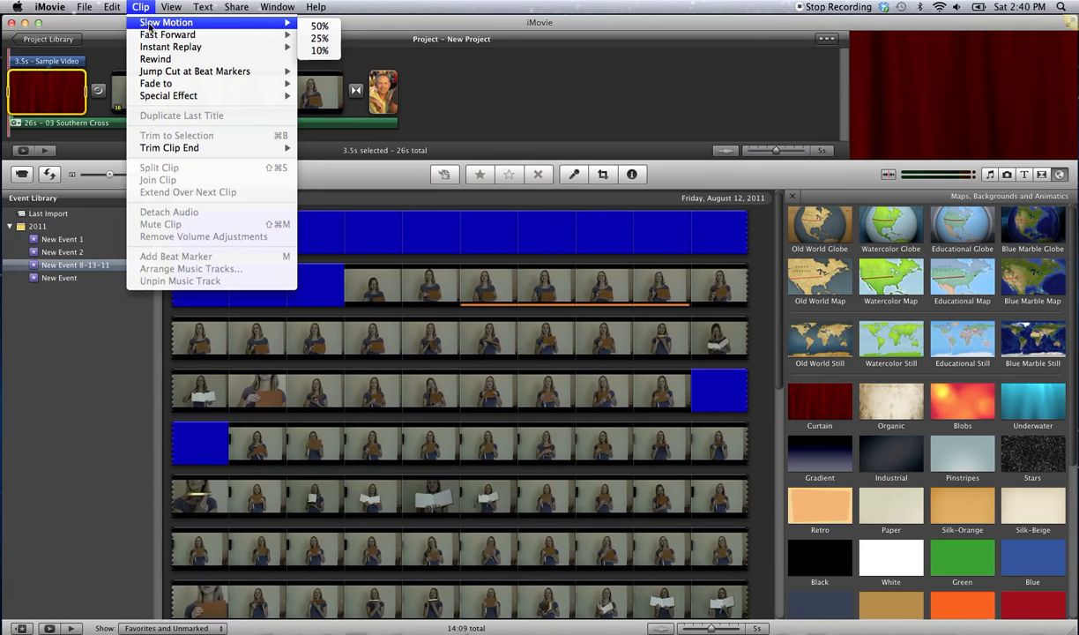
pyautogui.click(140, 8)
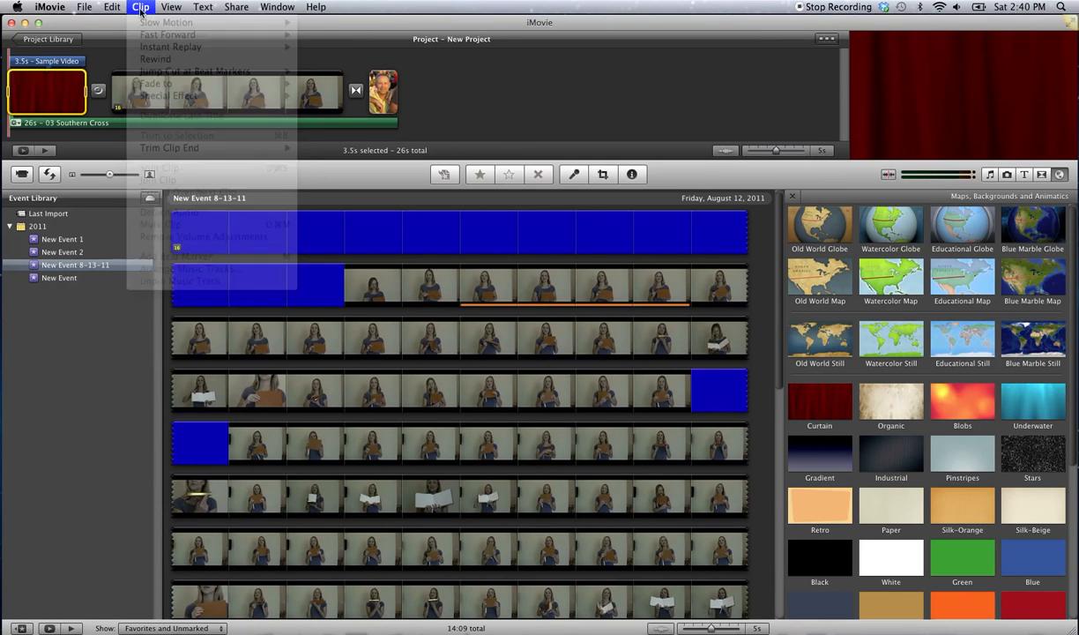
# Apply the Ken Burns effect to the opening title's Curtain background in the Cropping & Rotation settings, trying Crop first
pyautogui.click(17, 107)
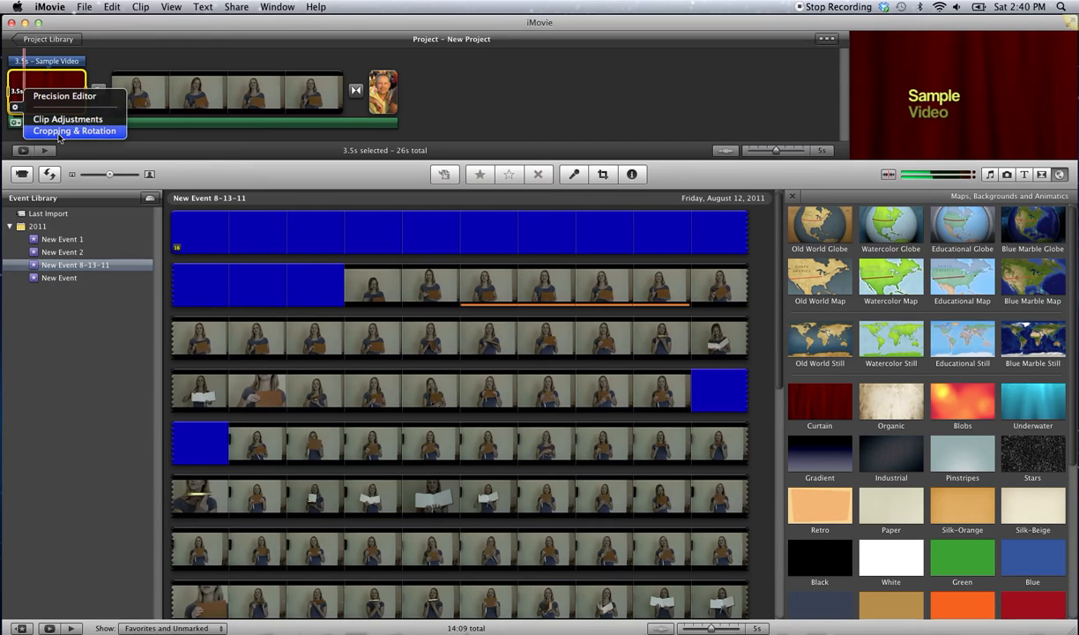
pyautogui.click(60, 131)
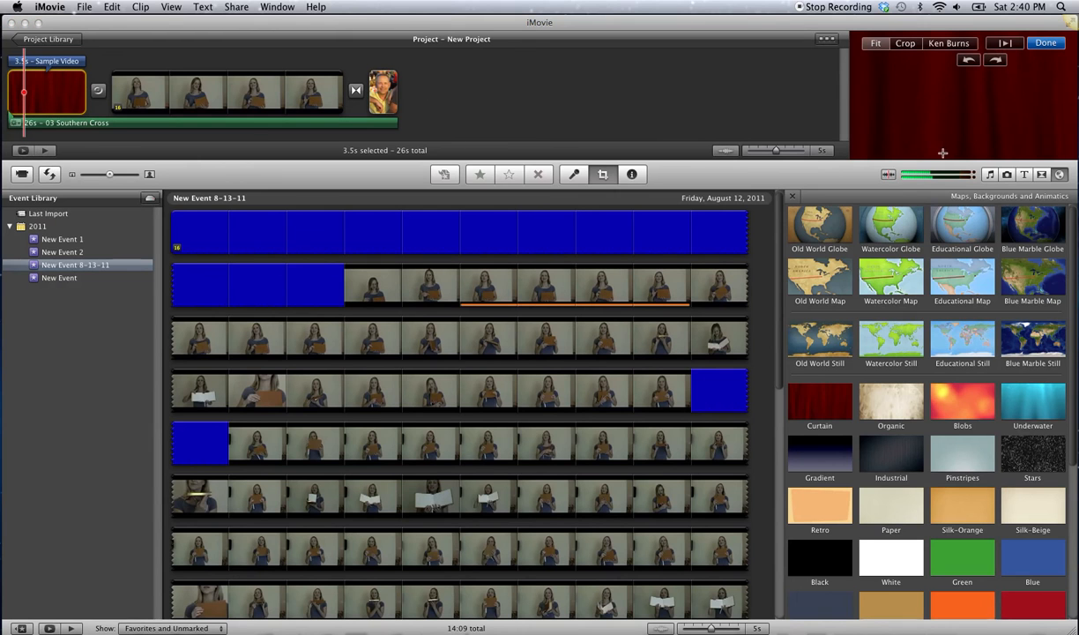
pyautogui.click(906, 43)
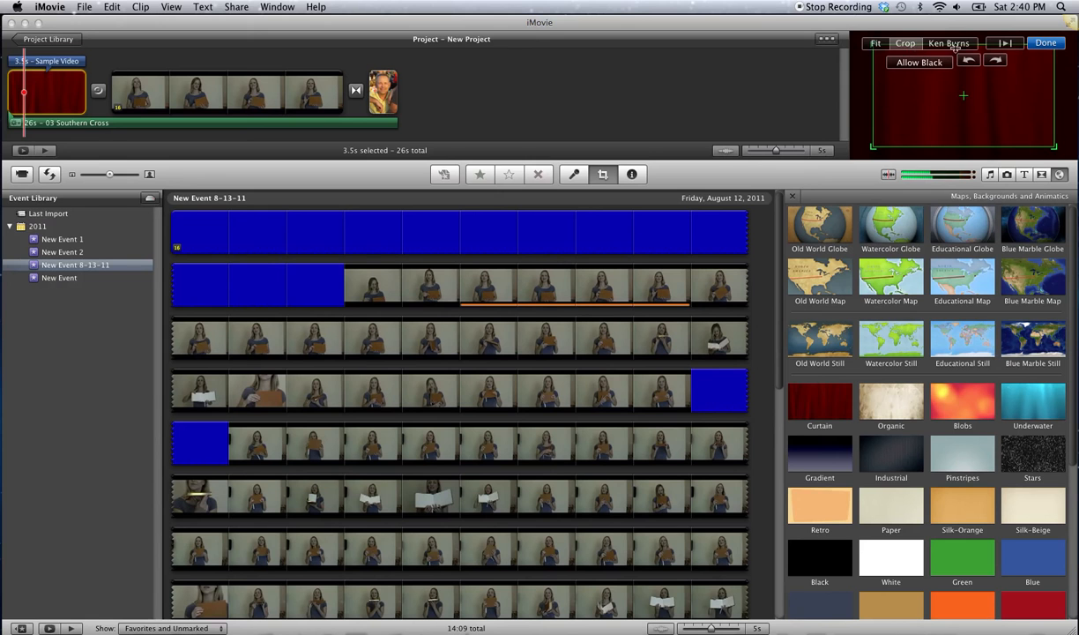
pyautogui.click(948, 44)
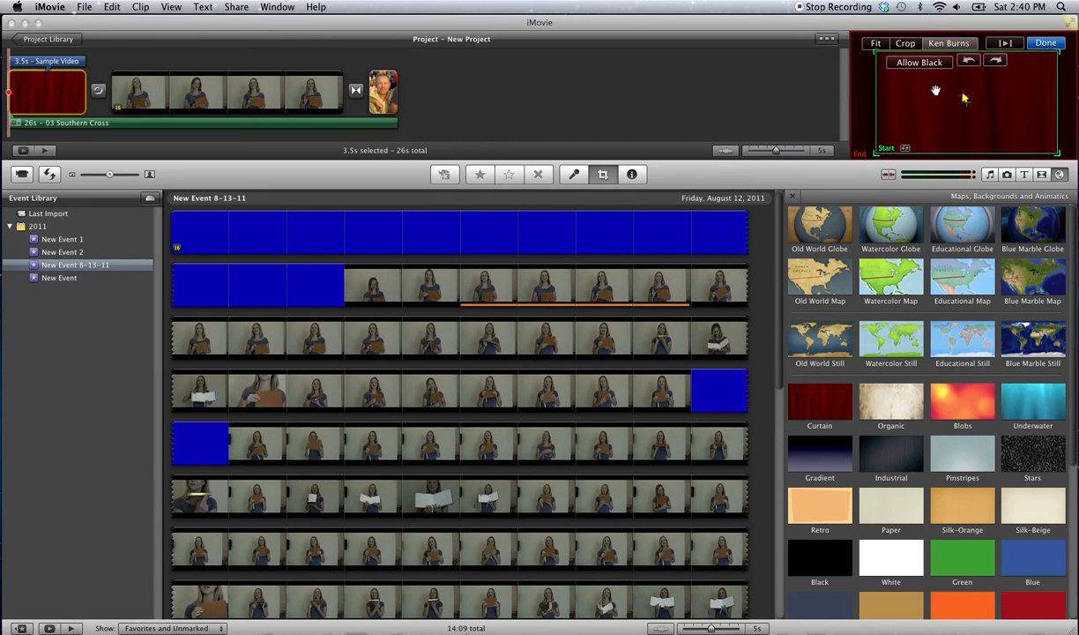
pyautogui.click(1040, 43)
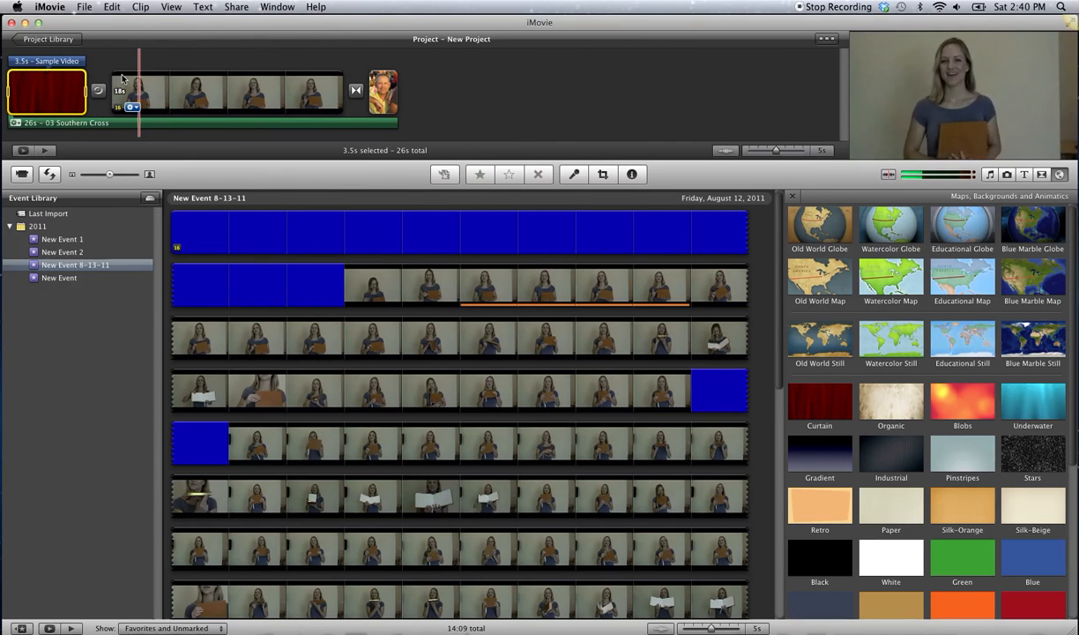
pyautogui.click(205, 8)
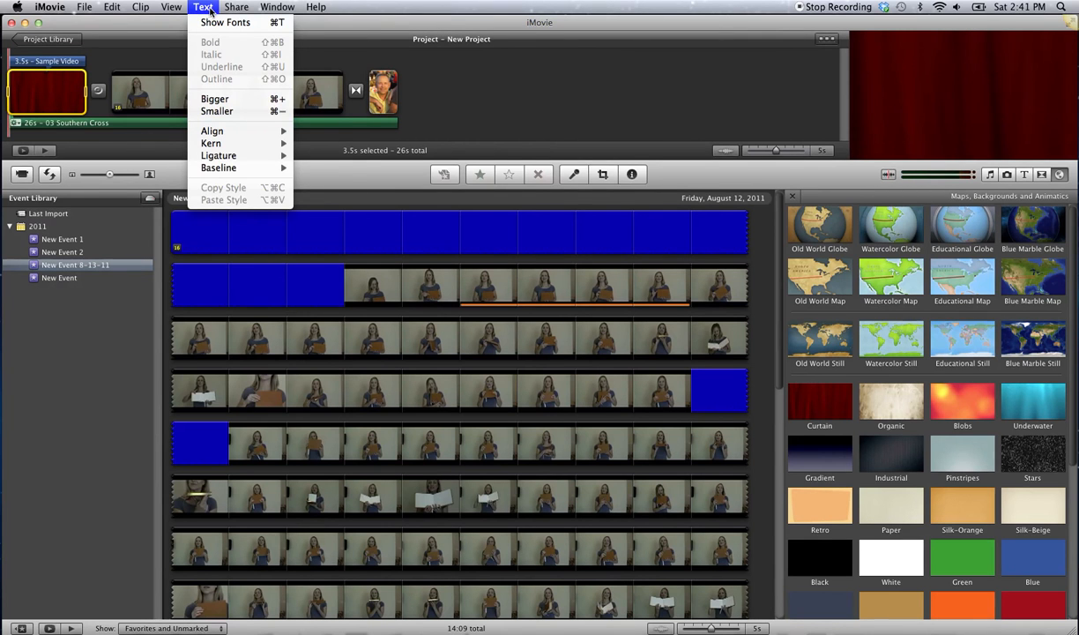
pyautogui.moveTo(172, 8)
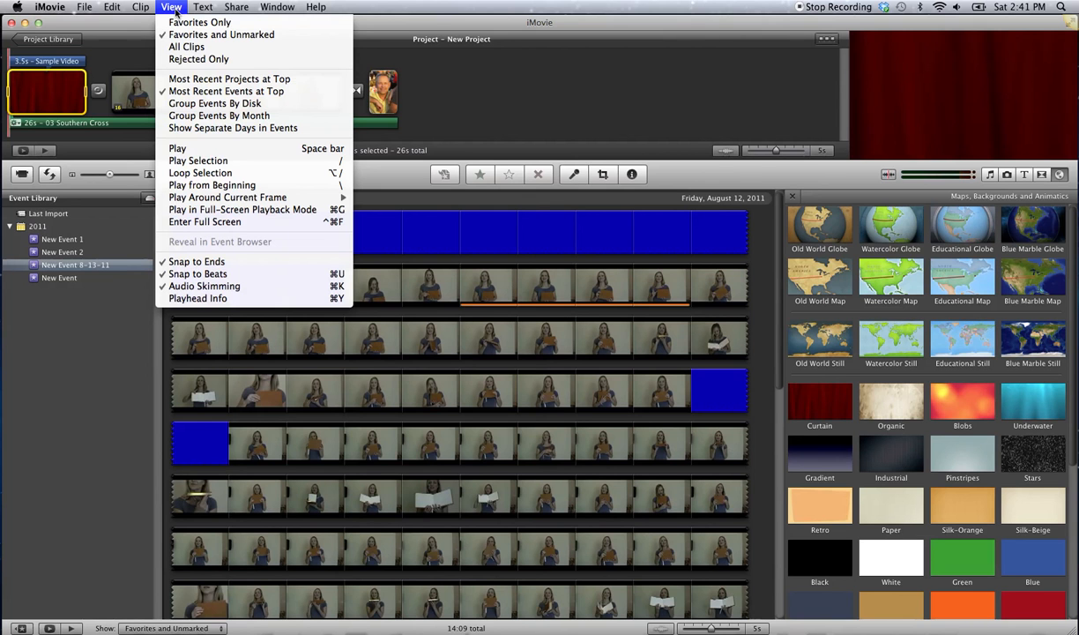
pyautogui.moveTo(293, 7)
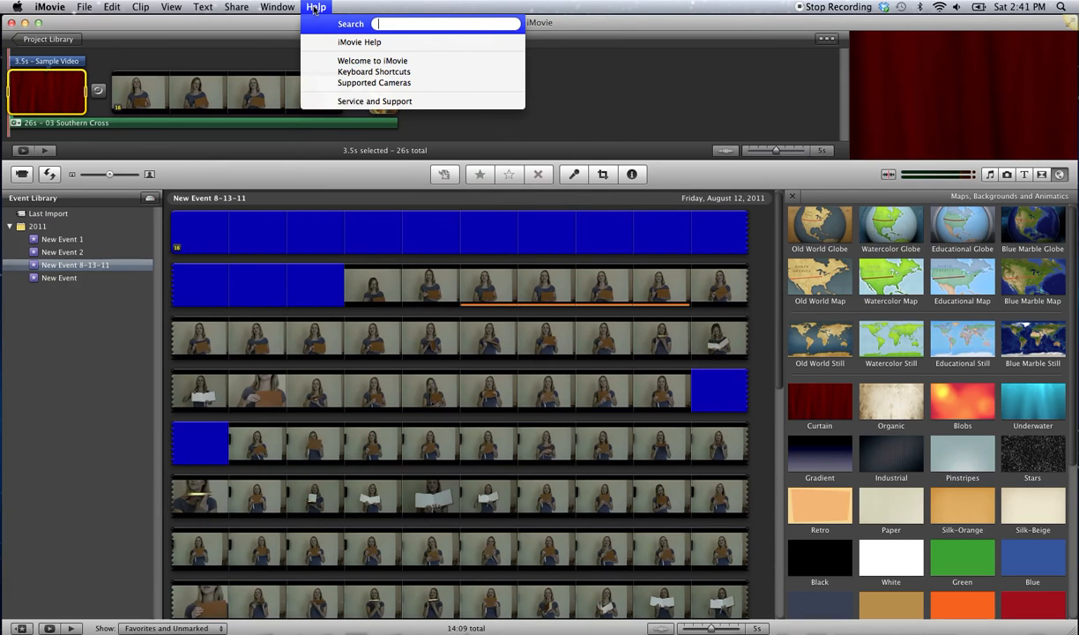
pyautogui.click(310, 8)
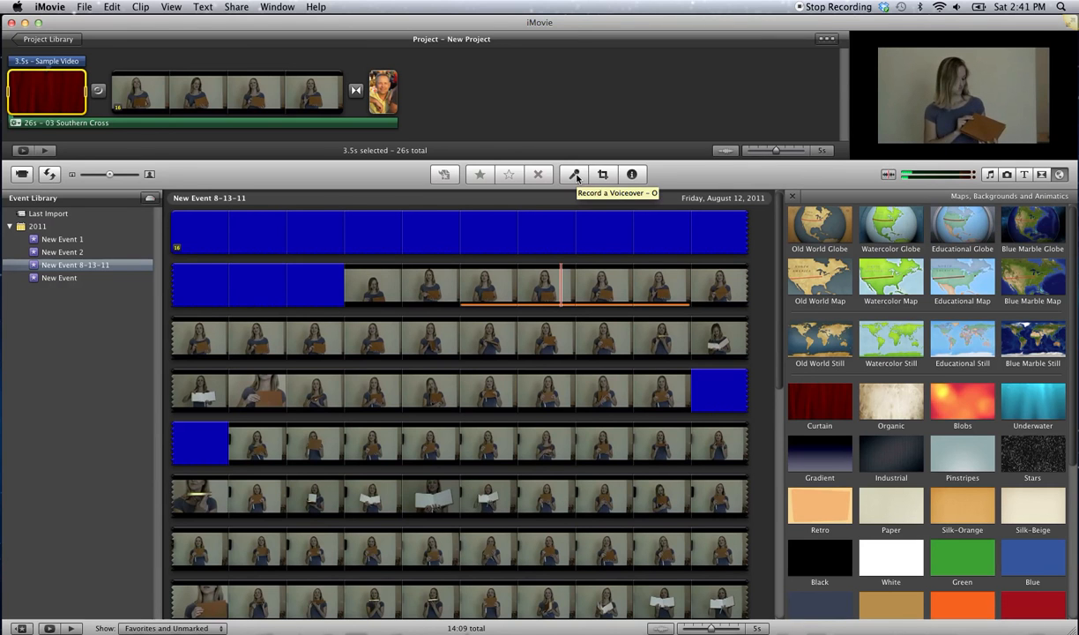
# Examine the voiceover recording settings with the opening title selected, with the video clip selected, and with no clip selected
pyautogui.click(575, 175)
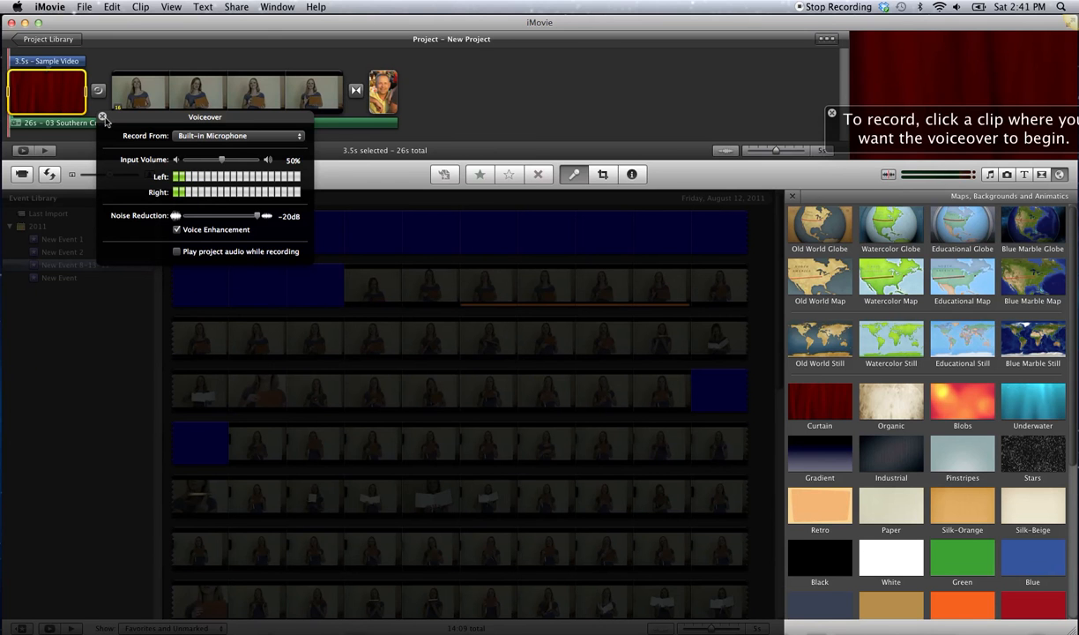
pyautogui.click(102, 118)
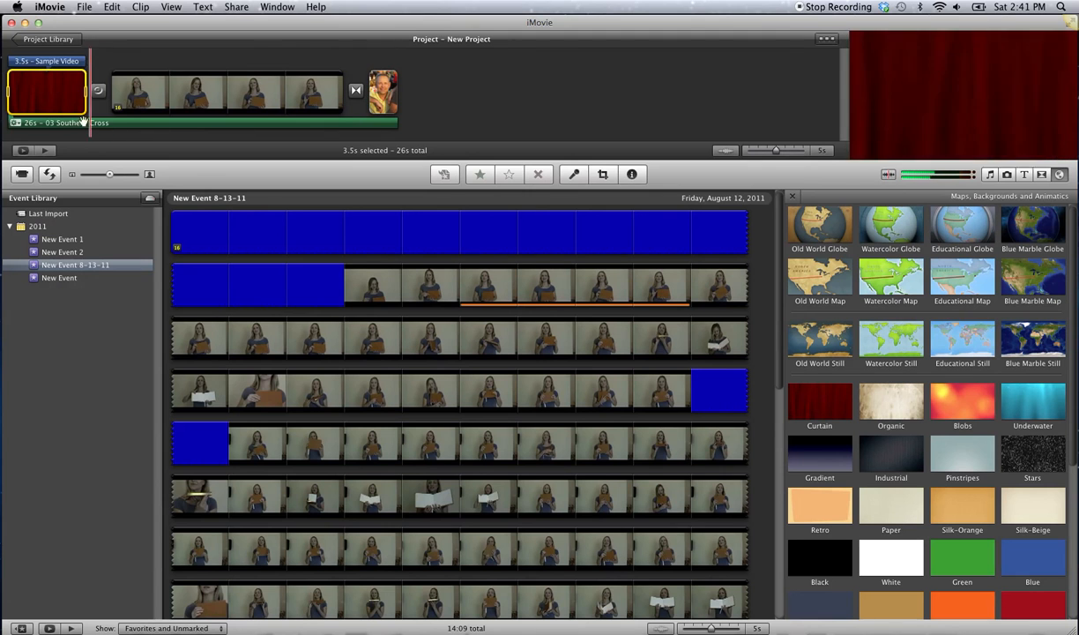
pyautogui.moveTo(113, 104); pyautogui.dragTo(353, 119)
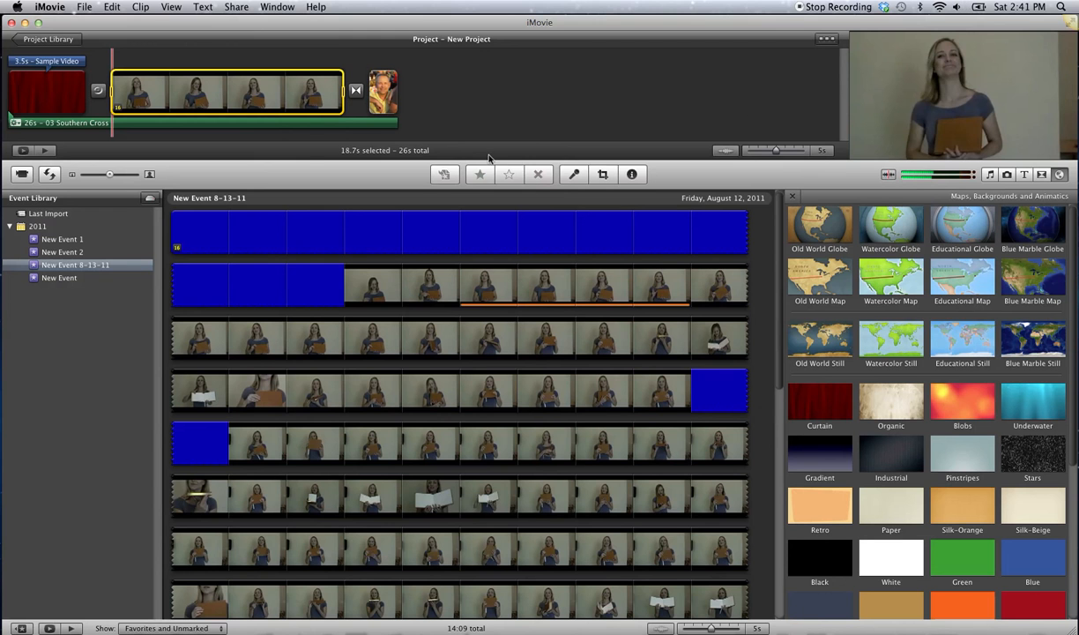
pyautogui.click(574, 173)
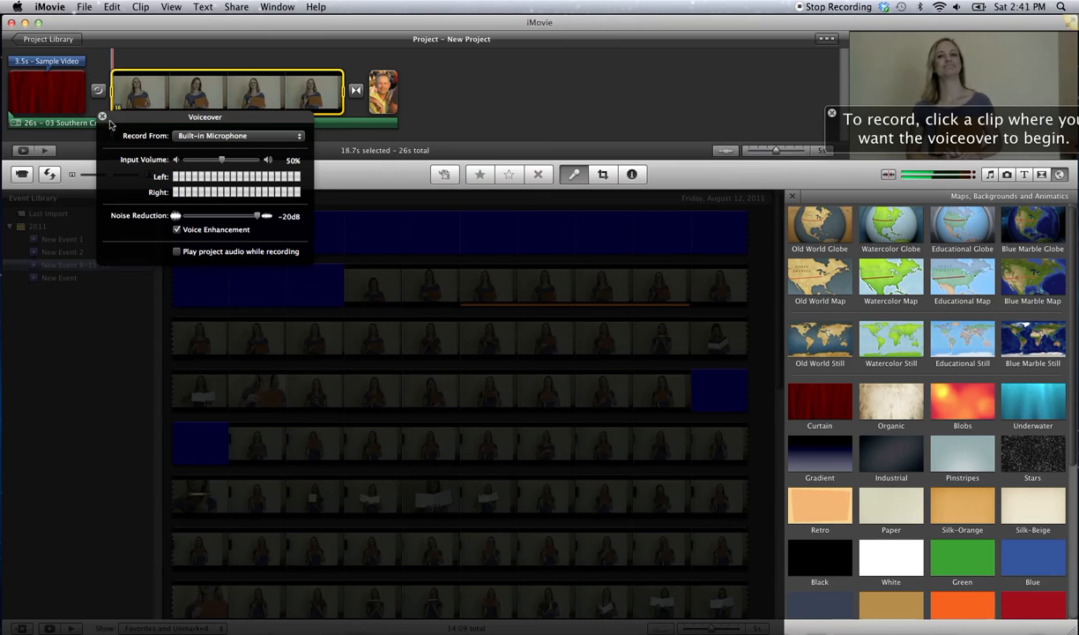
pyautogui.click(102, 115)
pyautogui.click(221, 122)
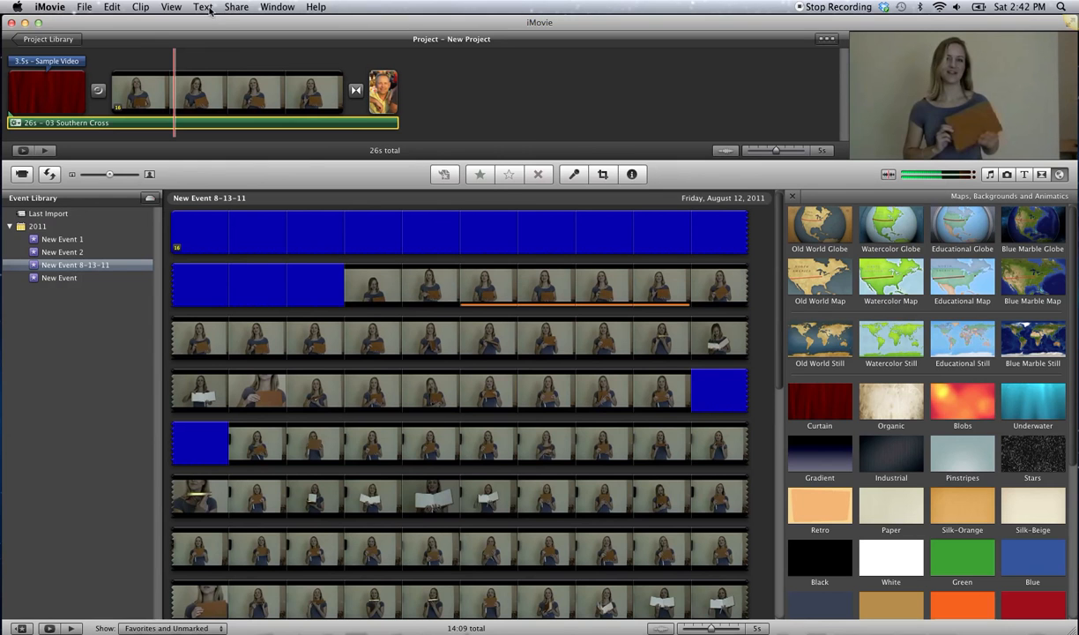
pyautogui.click(574, 174)
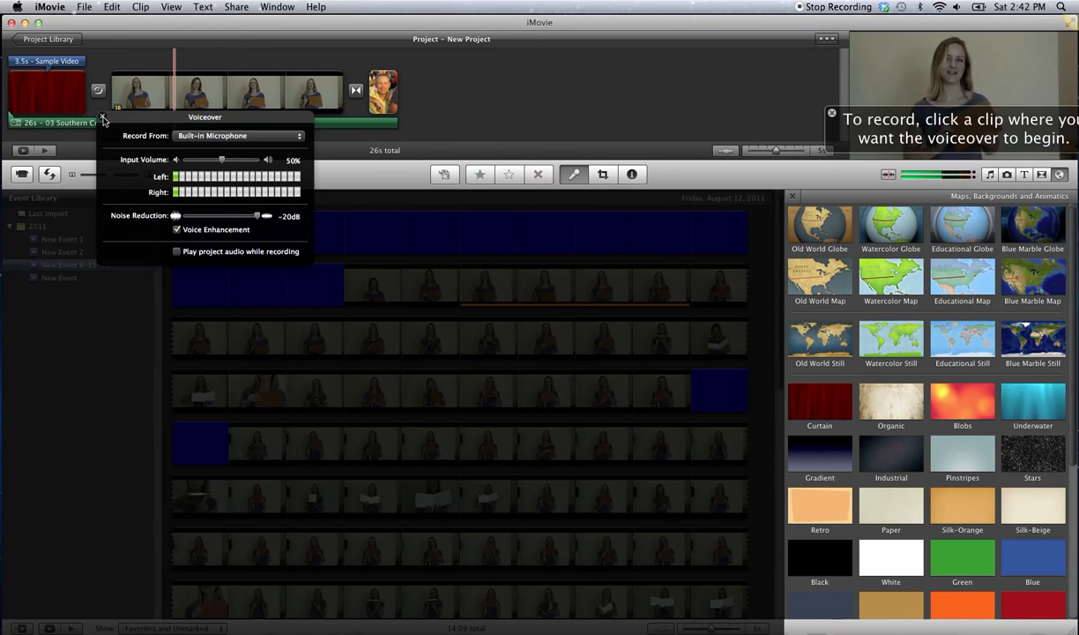
pyautogui.click(102, 116)
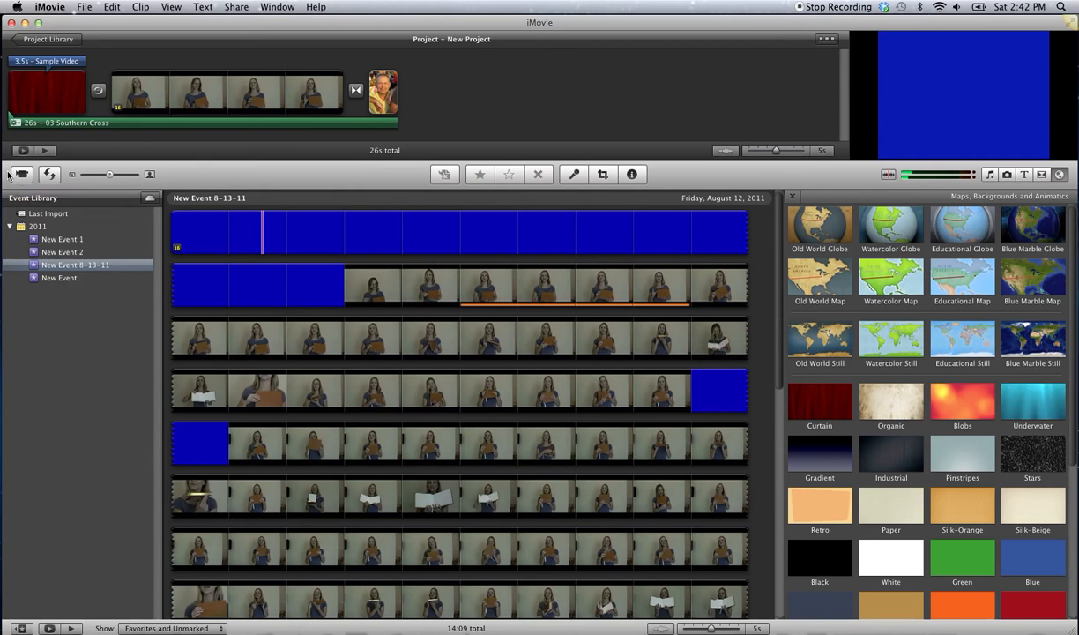
# Try the single-row display of the project and return to the multi-row layout
pyautogui.click(826, 40)
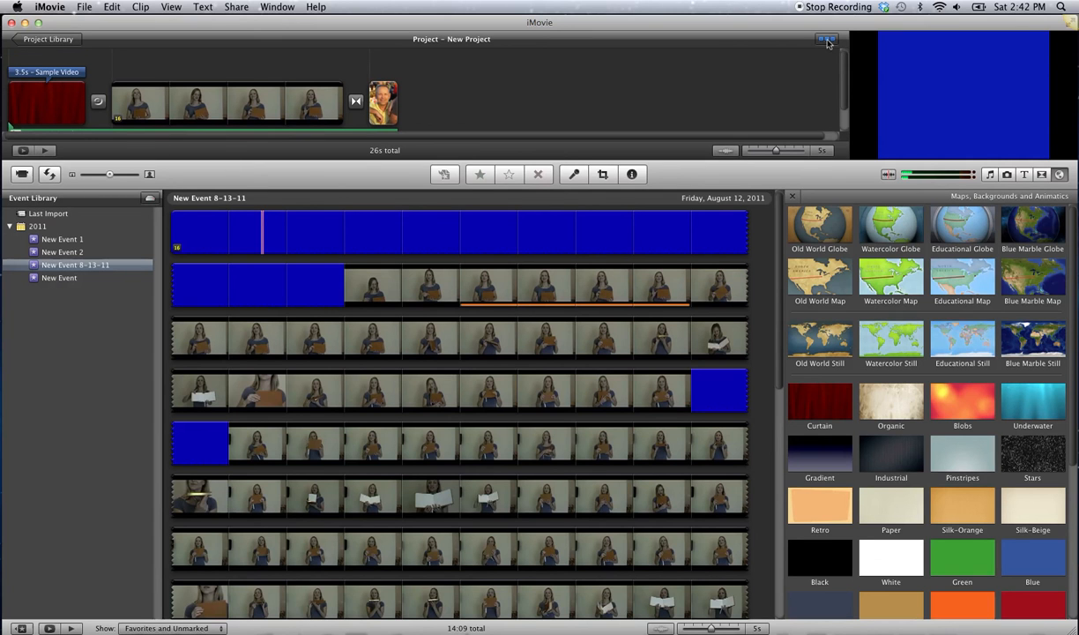
pyautogui.click(827, 41)
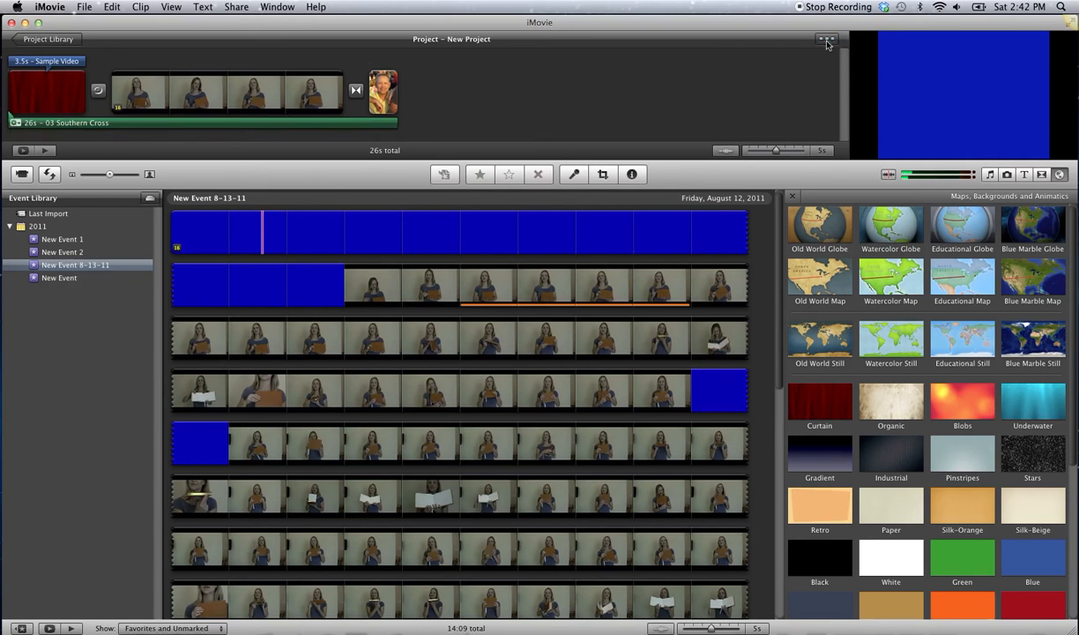